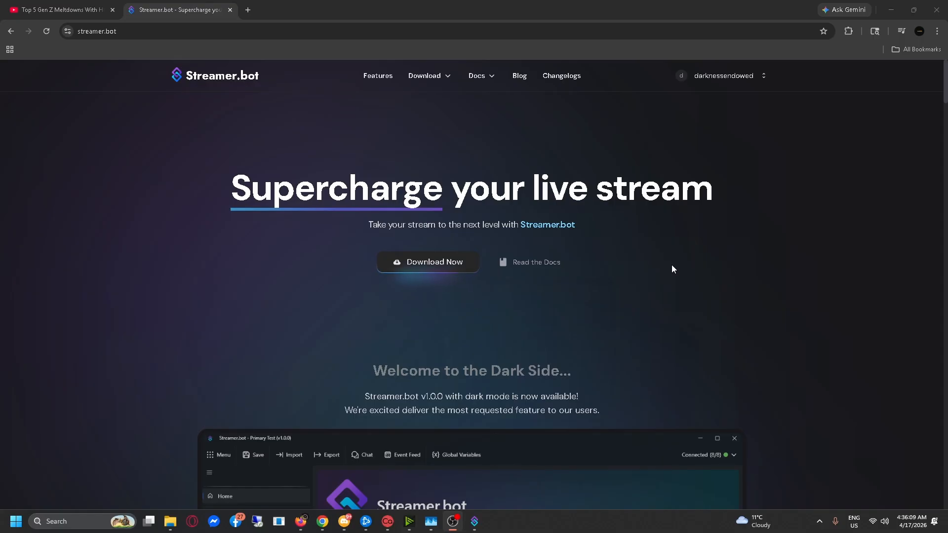
# Switch to Streamer.bot, open its Home page and maximize the window.
pyautogui.click(478, 526)
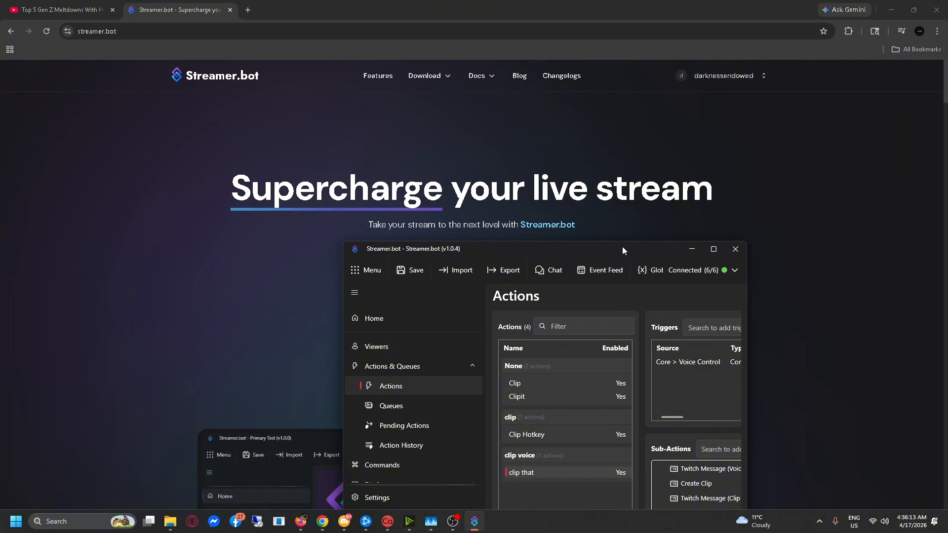
pyautogui.click(383, 318)
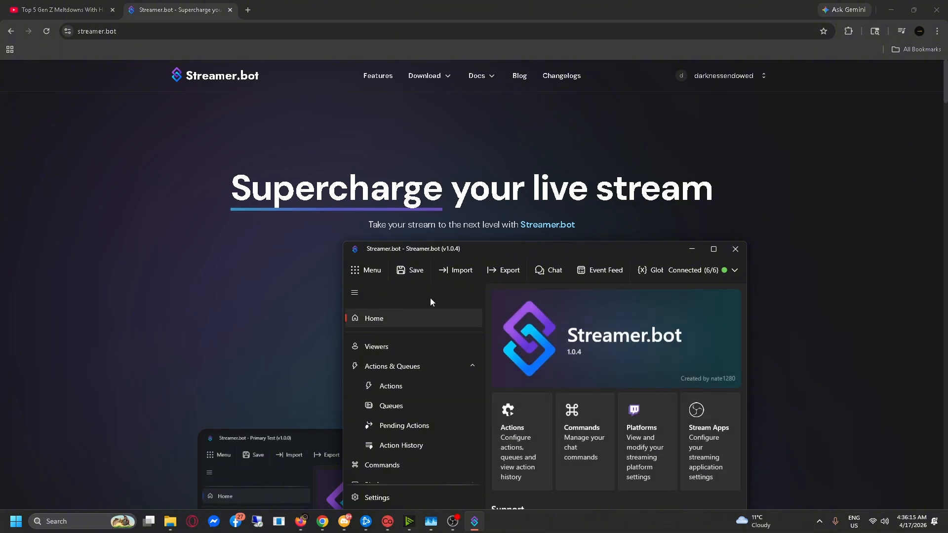
pyautogui.moveTo(566, 248); pyautogui.dragTo(566, 4)
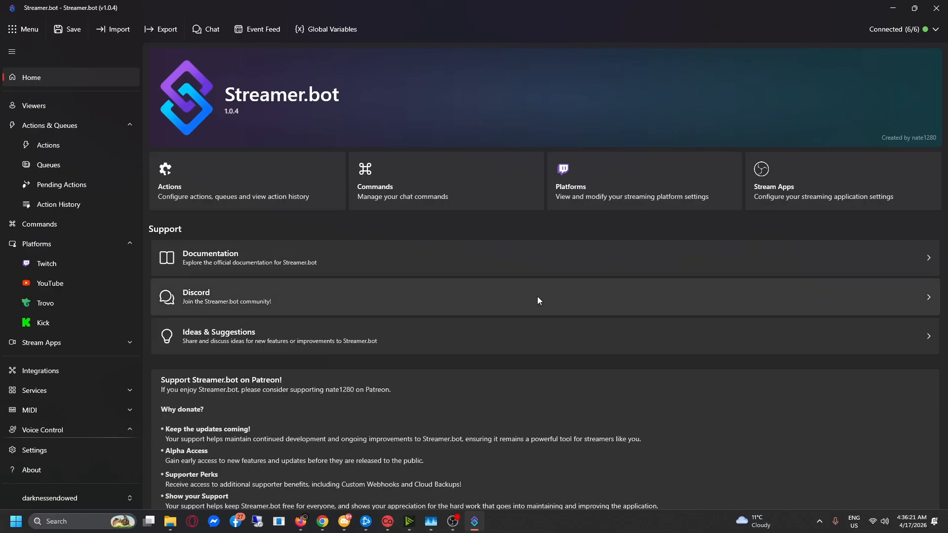
# Expand the Stream Apps group, look over the navigation sections, and check the Streamer.bot website in the browser before returning.
pyautogui.click(130, 343)
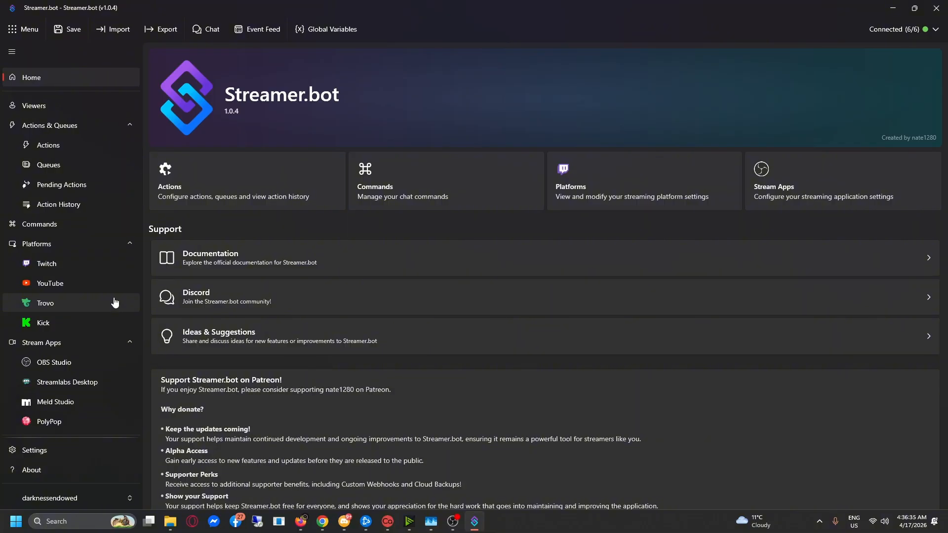
pyautogui.scroll(-3, 111, 376)
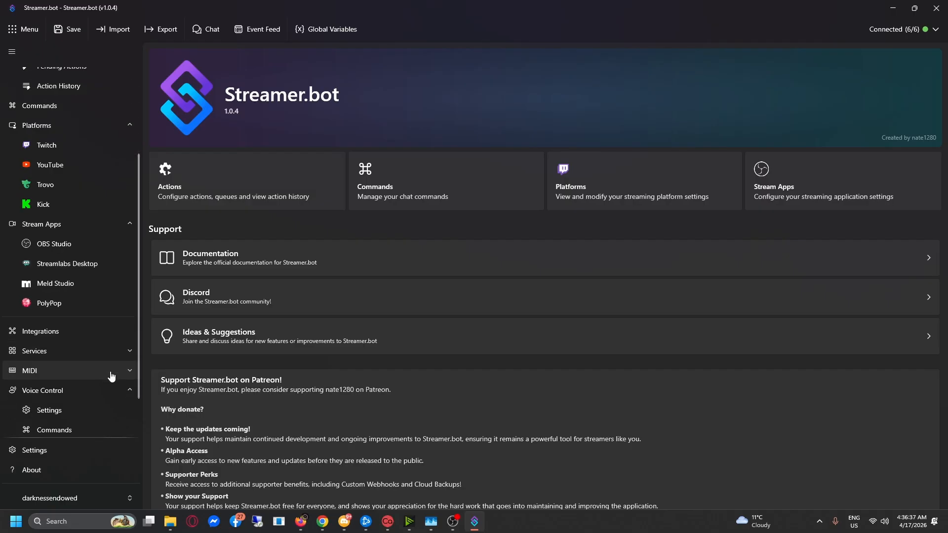
pyautogui.scroll(3, 112, 377)
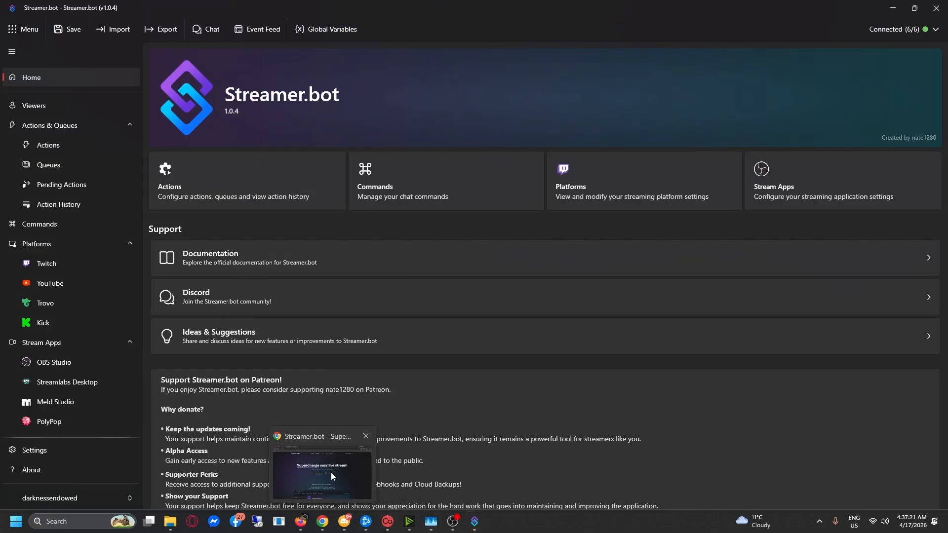
pyautogui.click(322, 522)
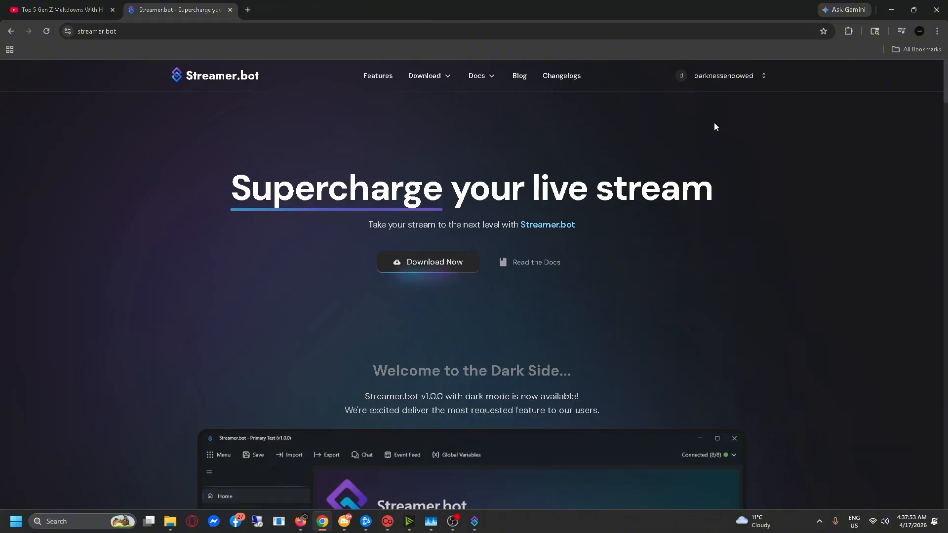
pyautogui.click(891, 10)
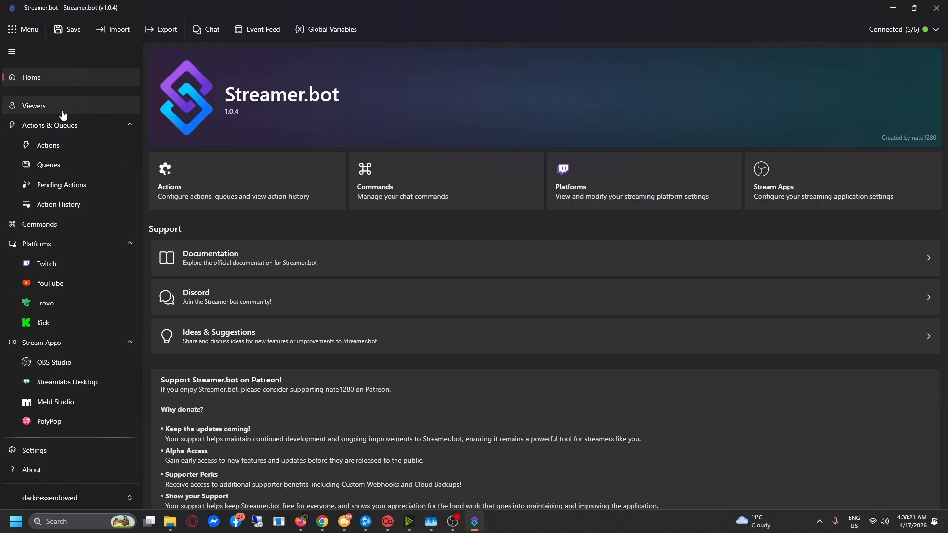
# Collapse the Actions & Queues, Platforms, Stream Apps and Voice Control groups and return to the Home page.
pyautogui.click(90, 130)
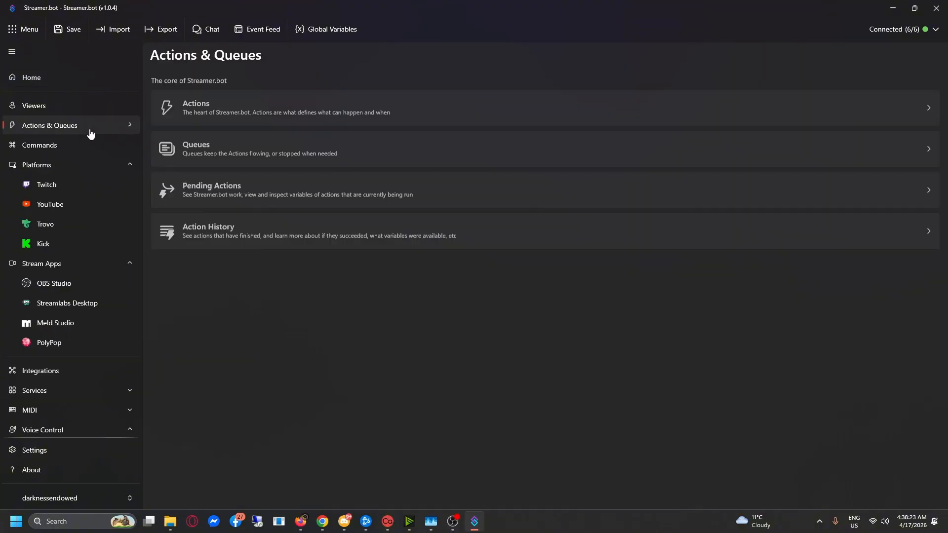
pyautogui.click(67, 166)
pyautogui.click(75, 185)
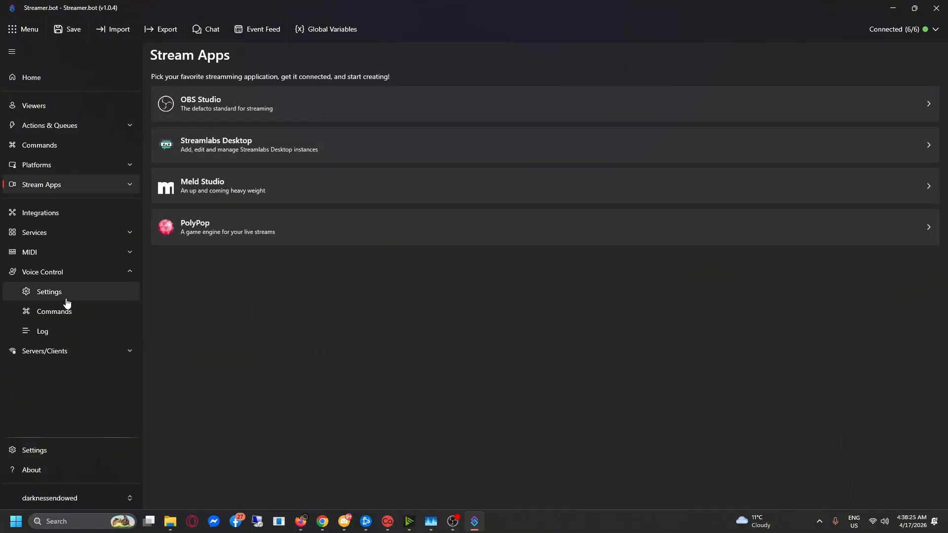
pyautogui.click(82, 273)
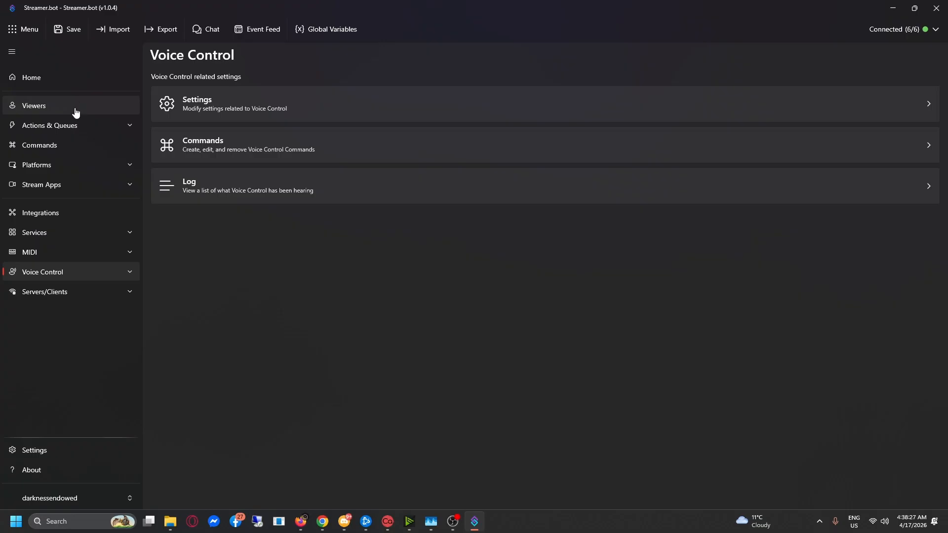
pyautogui.click(74, 83)
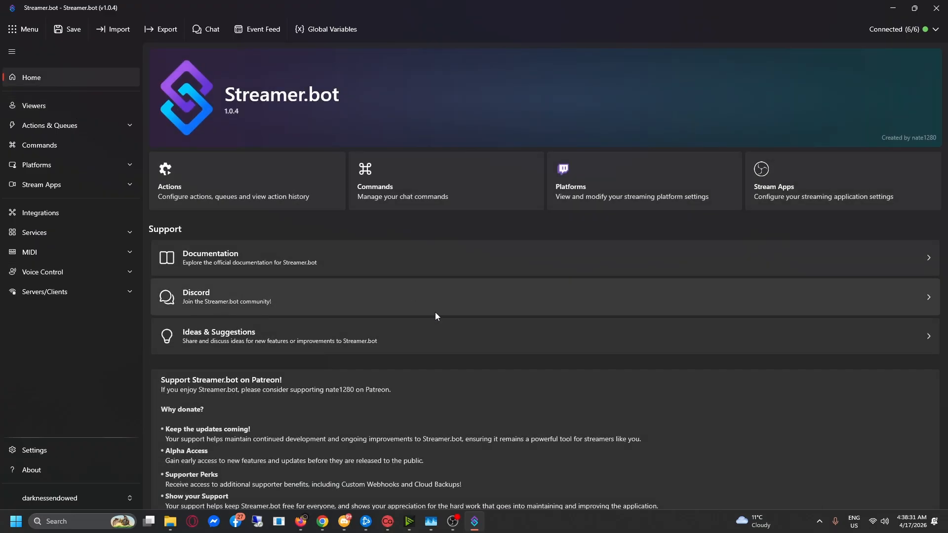
# Examine the Twitch and Kick platform pages for connected accounts and settings, and collapse the Platforms group.
pyautogui.click(130, 166)
pyautogui.click(68, 185)
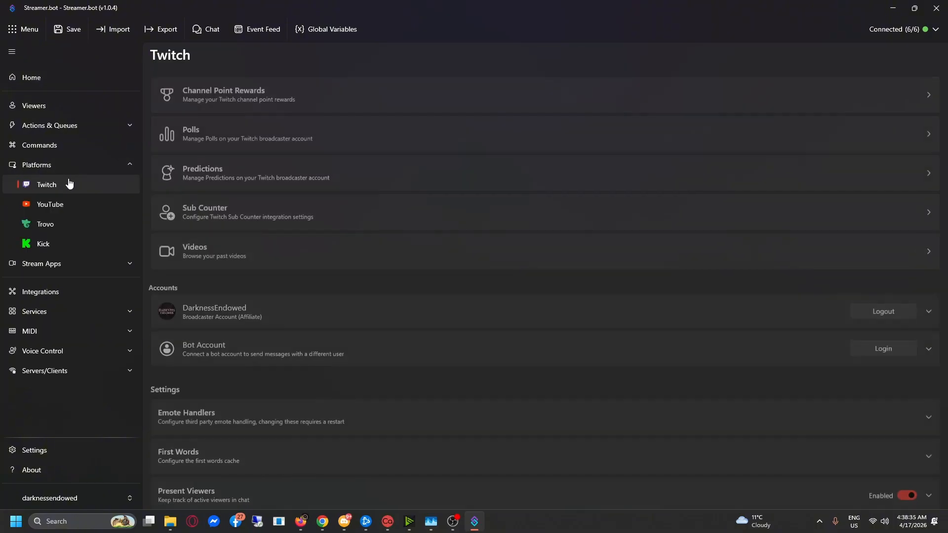
pyautogui.scroll(-3, 653, 317)
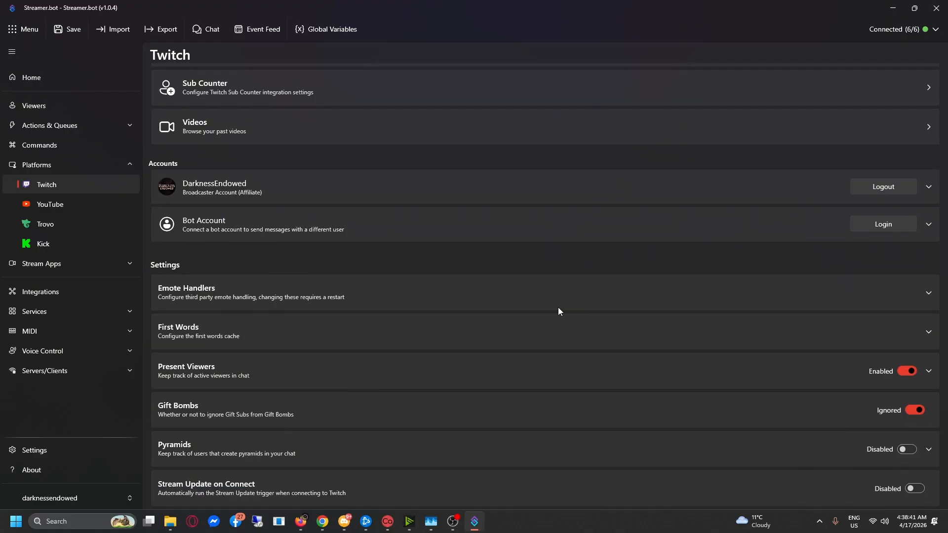
pyautogui.scroll(-2, 553, 306)
pyautogui.scroll(4, 448, 328)
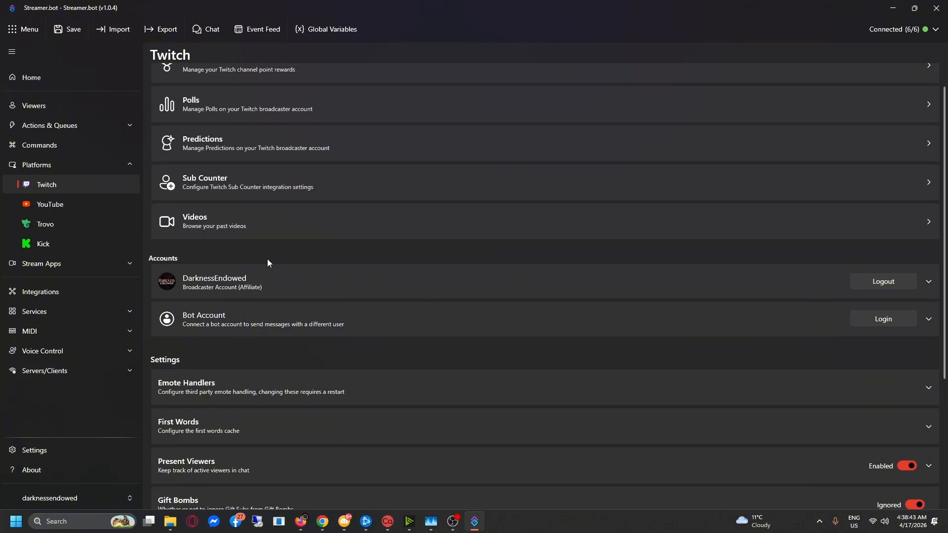
pyautogui.click(74, 241)
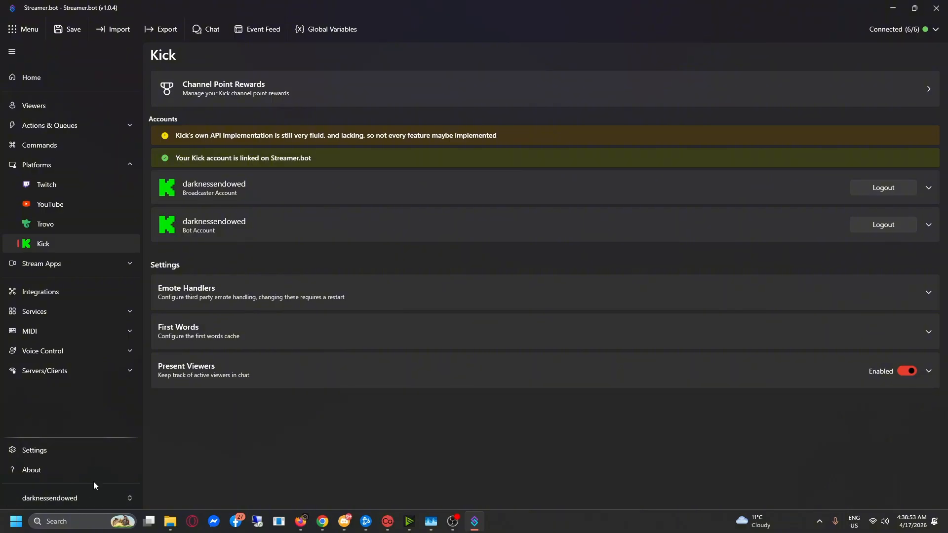
pyautogui.click(116, 170)
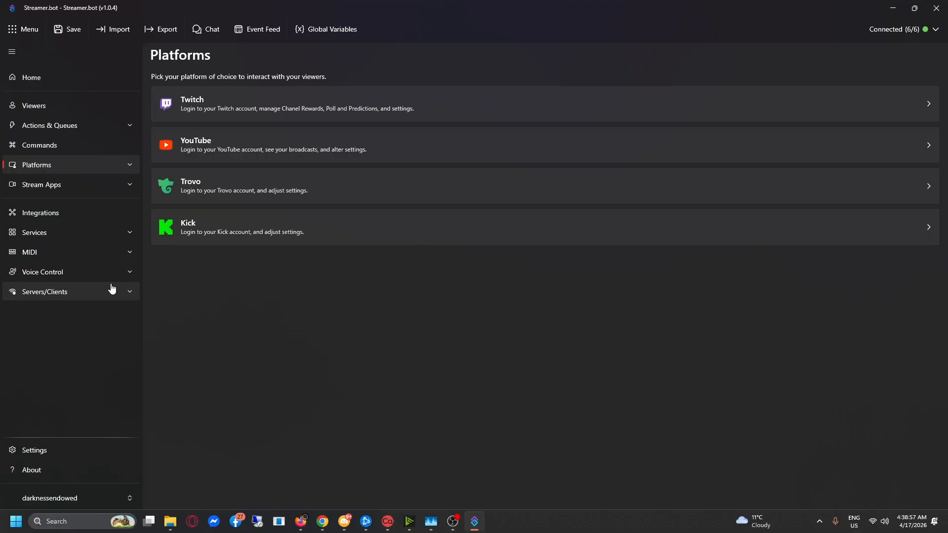
# Glance at Services, and examine the Voice Control settings and the log of recognized speech.
pyautogui.click(102, 232)
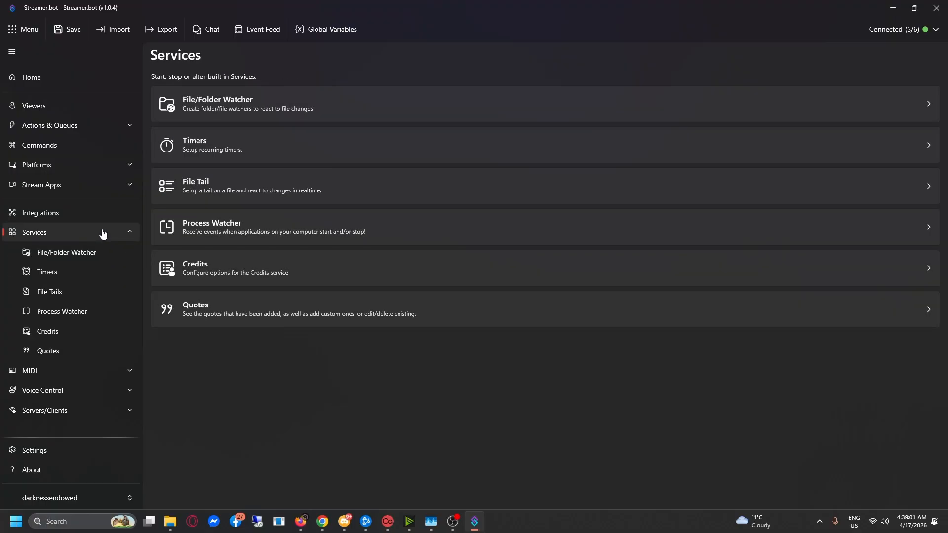
pyautogui.click(102, 233)
pyautogui.click(93, 274)
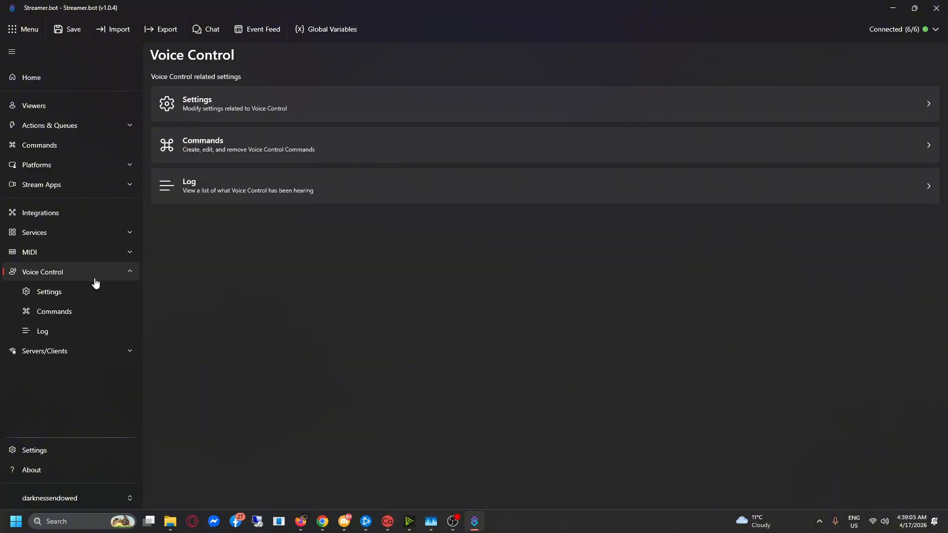
pyautogui.click(289, 99)
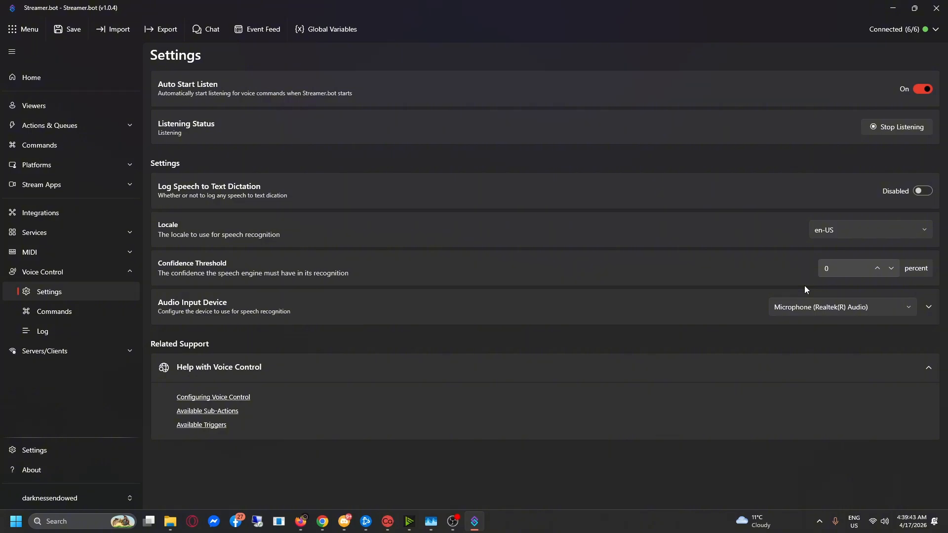
pyautogui.click(64, 333)
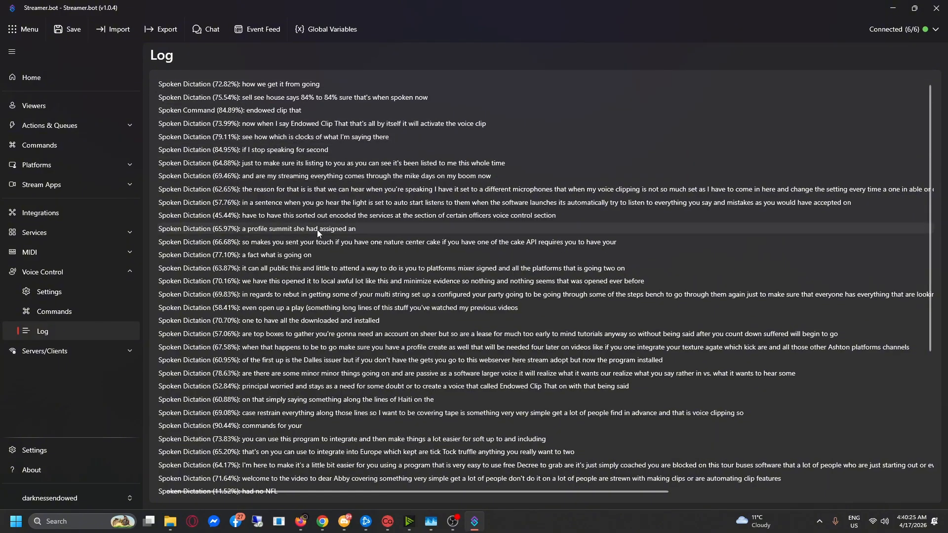
# Start a new Voice Control command and name it Voice Clip.
pyautogui.click(73, 318)
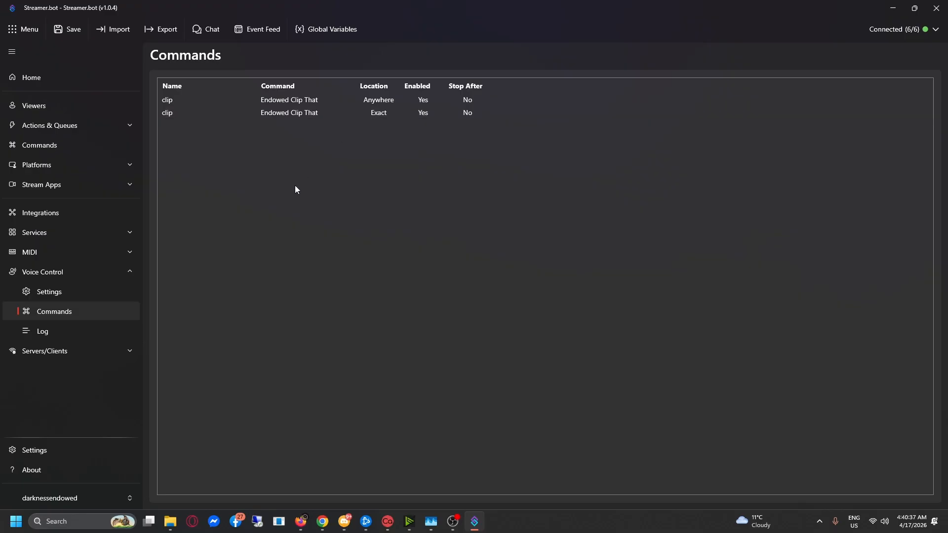
pyautogui.rightClick(247, 159)
pyautogui.click(277, 171)
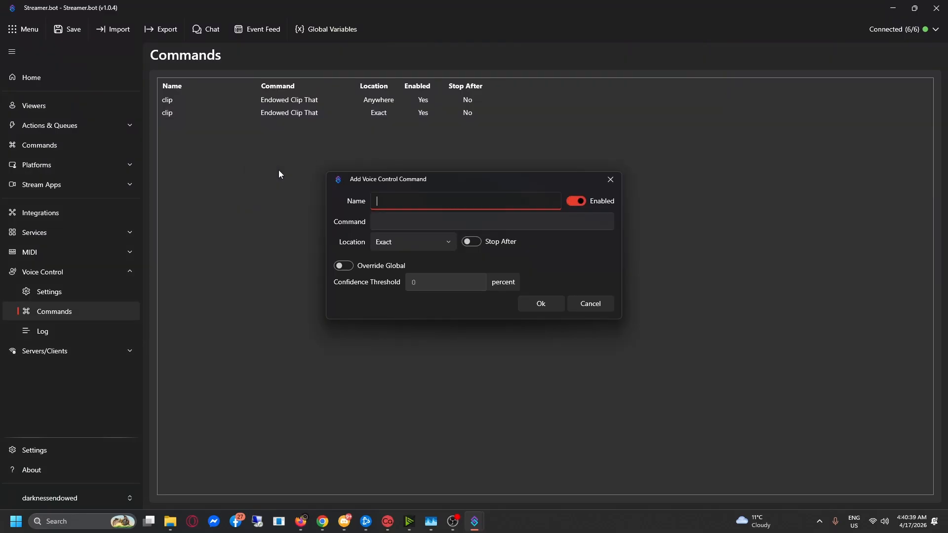
pyautogui.click(502, 218)
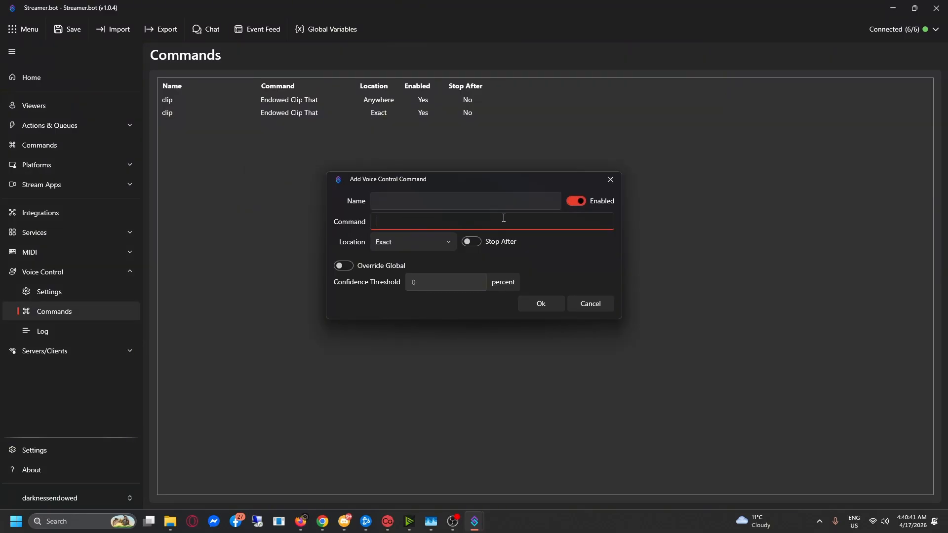
pyautogui.click(511, 203)
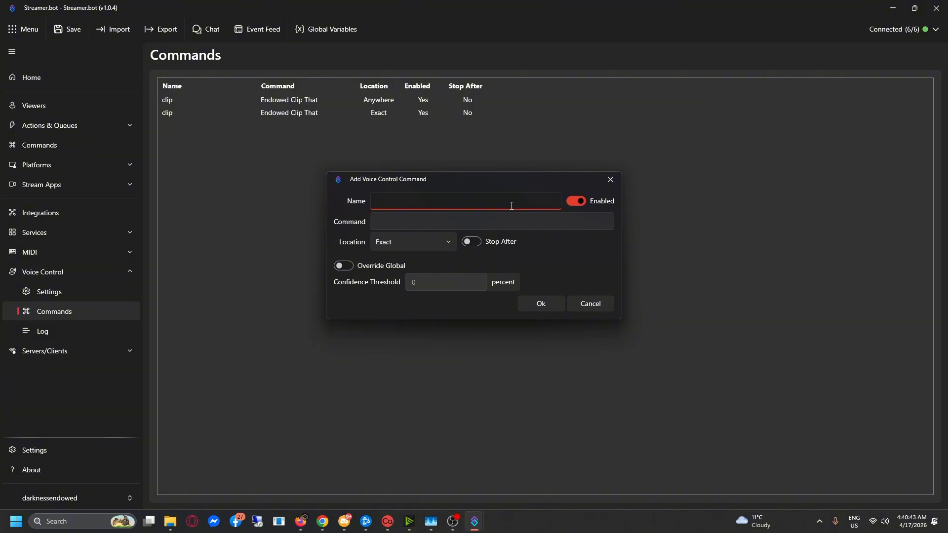
pyautogui.write('Voice Clip')
# Try the Anywhere location for the Voice Clip command, and restore it to Exact.
pyautogui.click(437, 244)
pyautogui.click(410, 302)
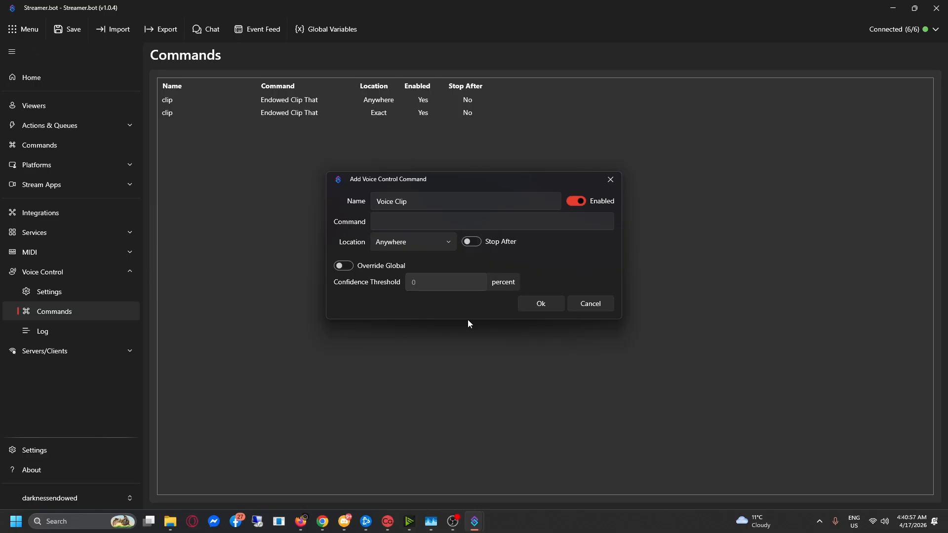
pyautogui.click(437, 242)
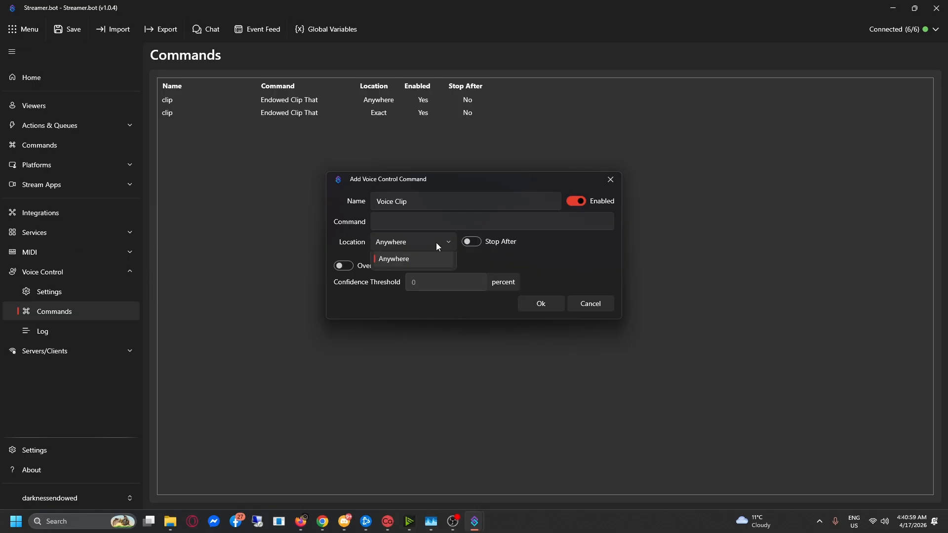
pyautogui.click(418, 267)
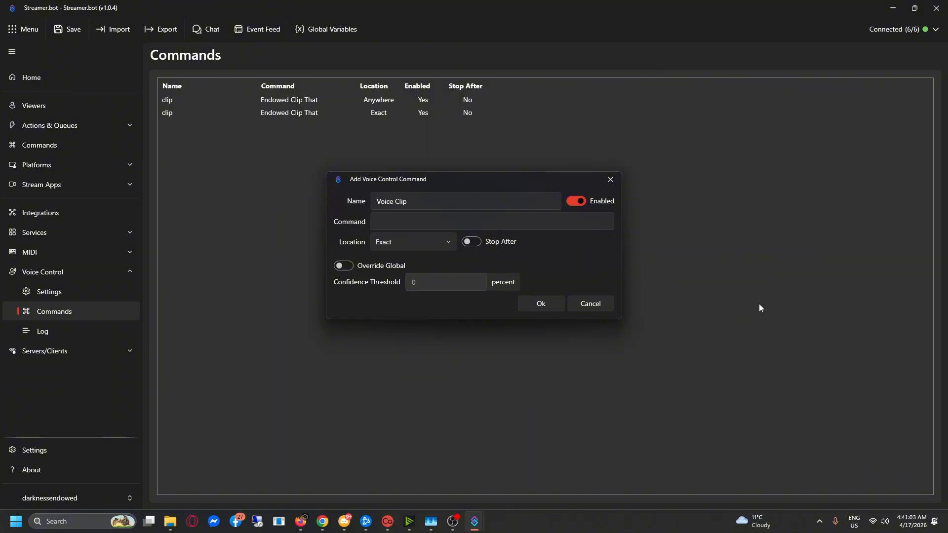
# Set the spoken command phrase to Twitch Clip That and save the new voice command.
pyautogui.click(482, 224)
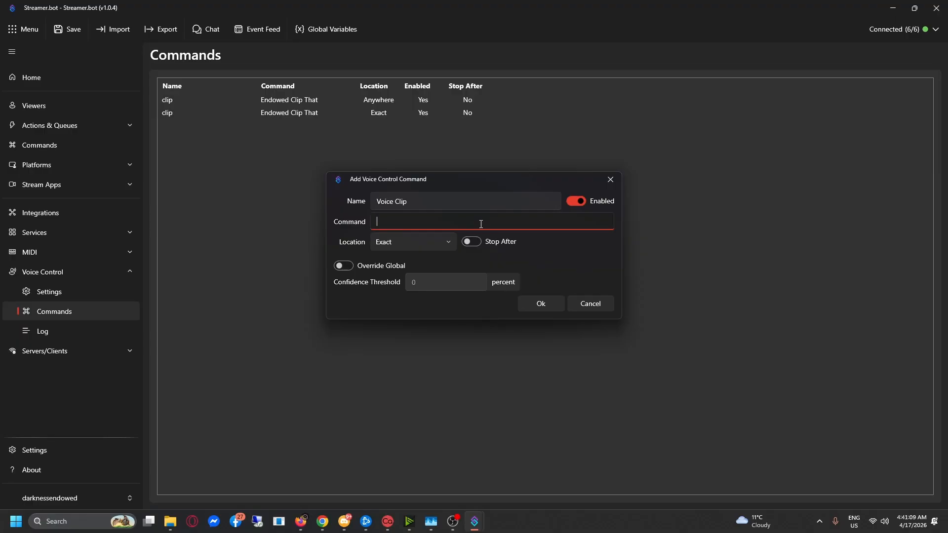
pyautogui.write('V')
pyautogui.press('BackSpace')
pyautogui.write('Twitch Clip That')
pyautogui.click(543, 306)
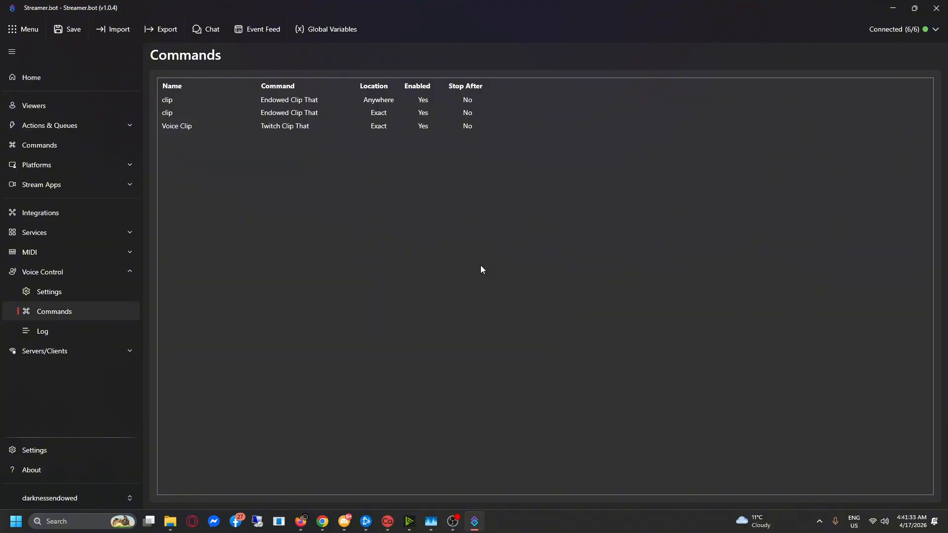
# Open the Actions list to examine the existing clip actions with their triggers and sub-actions.
pyautogui.click(119, 132)
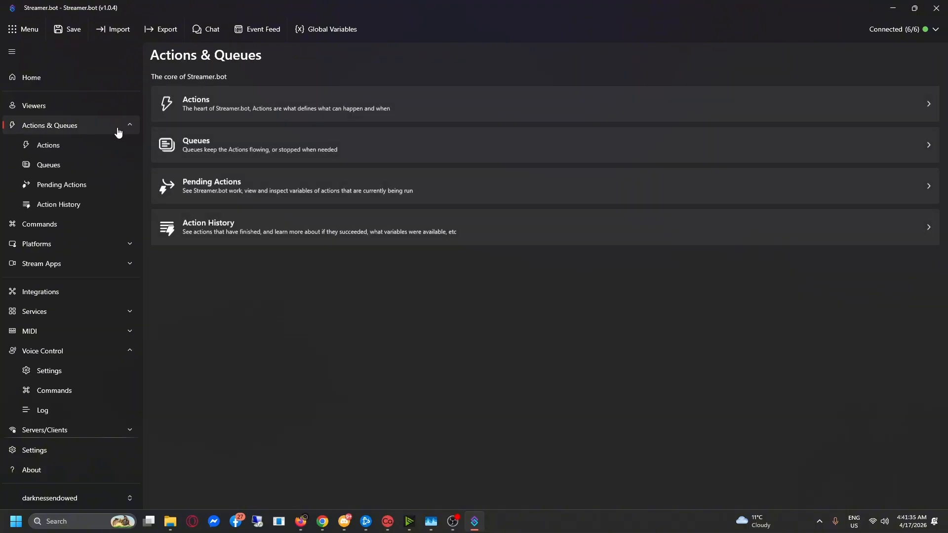
pyautogui.click(53, 149)
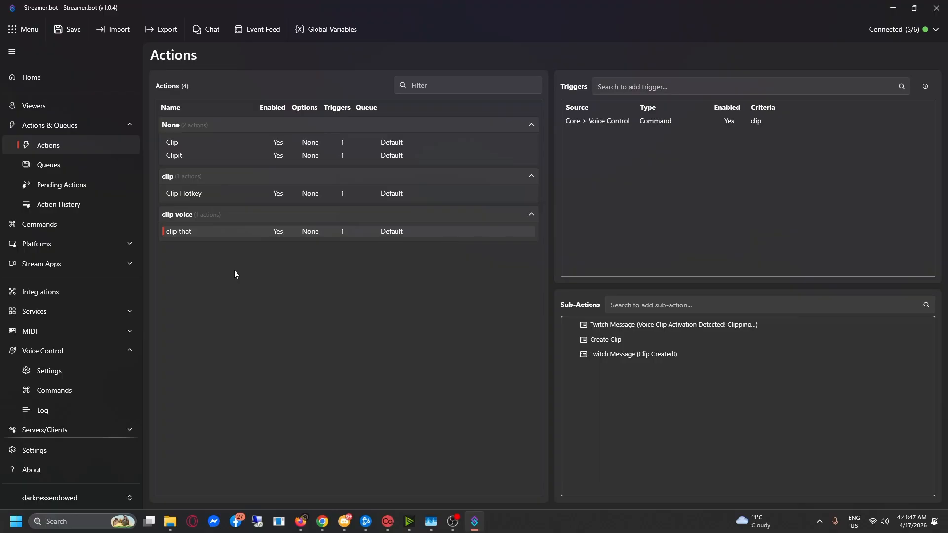
# Delete the Endowed Clip That voice command whose location is Anywhere from the Voice Control commands.
pyautogui.click(79, 392)
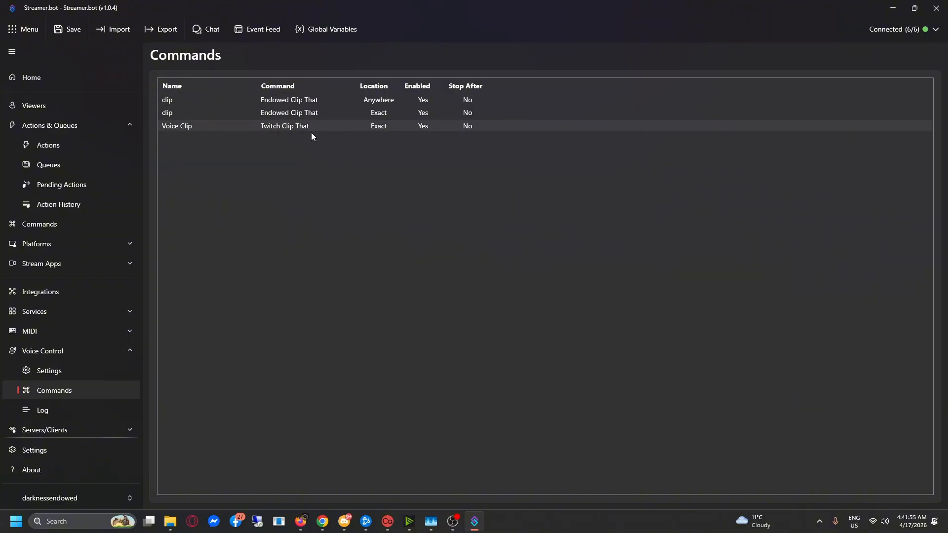
pyautogui.click(298, 100)
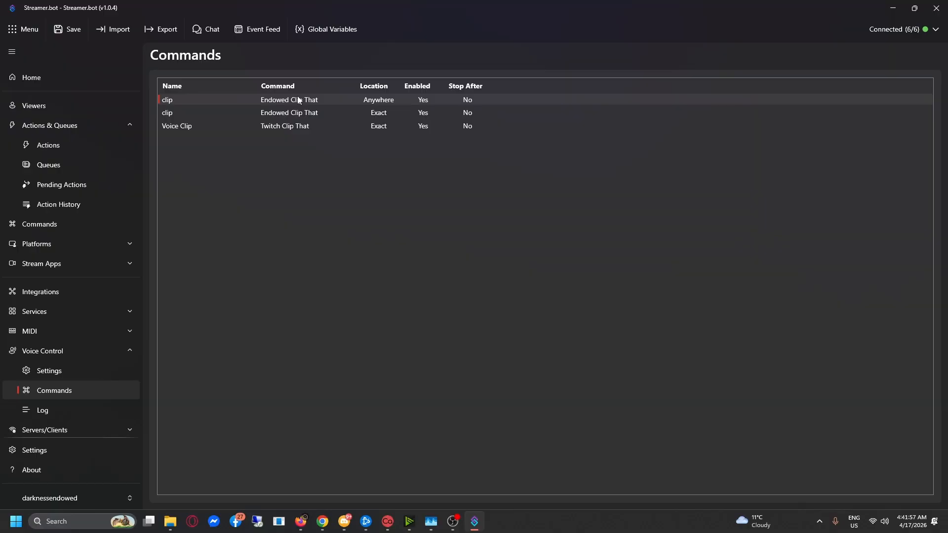
pyautogui.rightClick(298, 100)
pyautogui.click(320, 140)
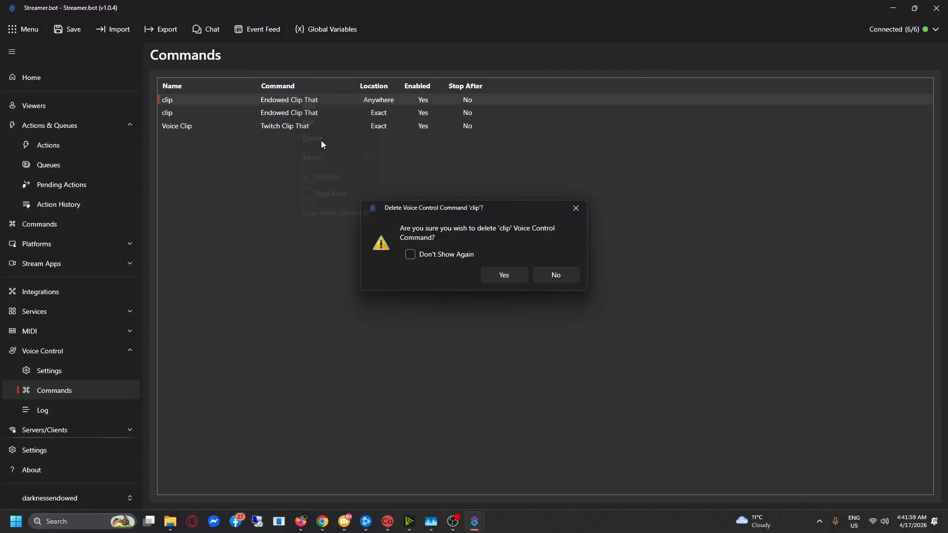
pyautogui.click(507, 273)
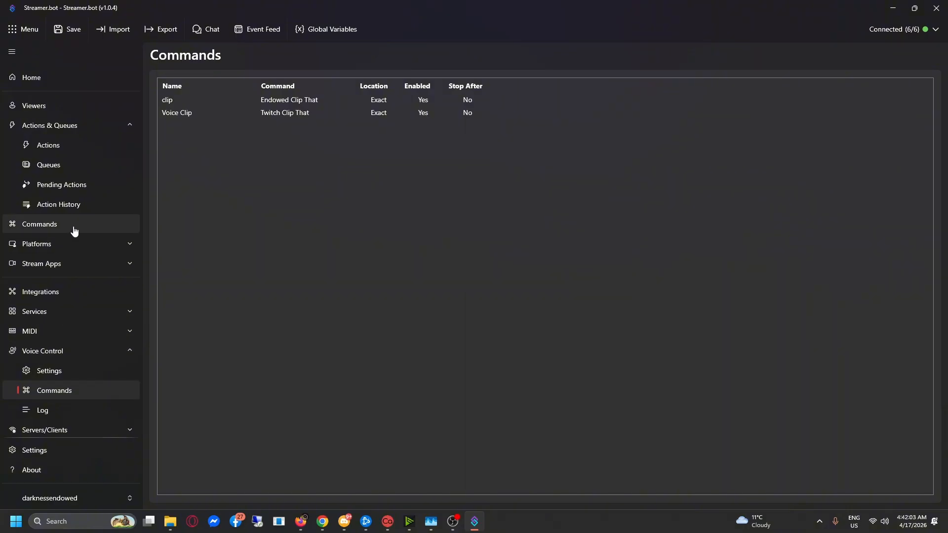
# Add an enabled action named Twitch Test Clipping to the clip voice group.
pyautogui.click(92, 148)
pyautogui.rightClick(286, 289)
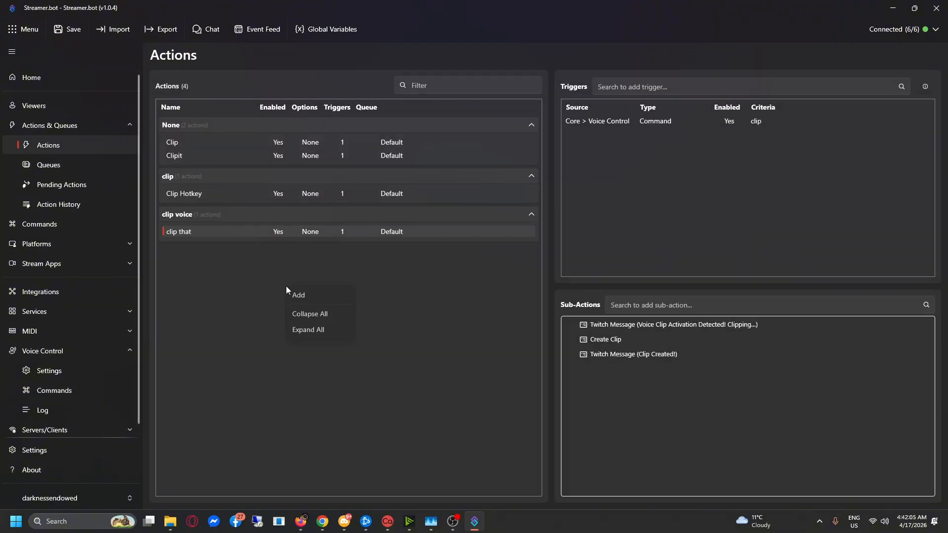
pyautogui.click(322, 297)
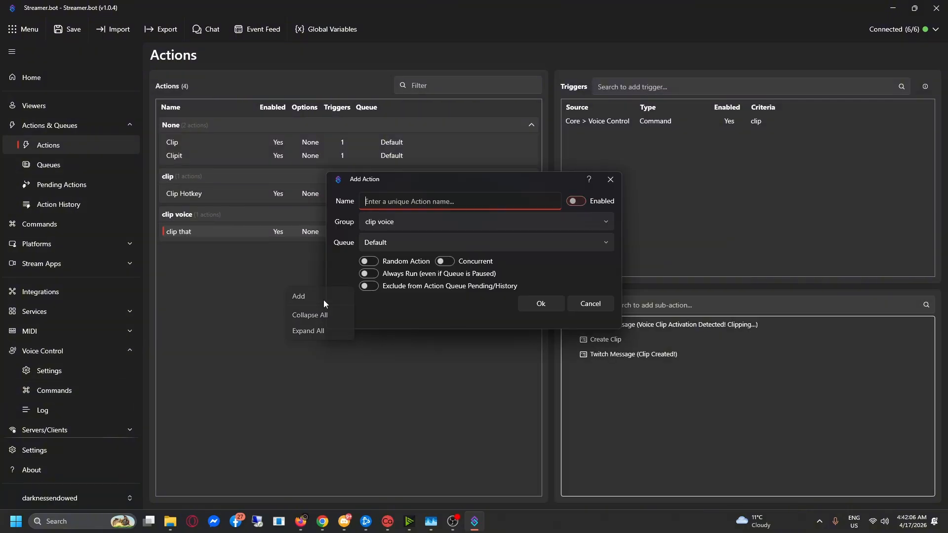
pyautogui.click(447, 217)
pyautogui.click(603, 220)
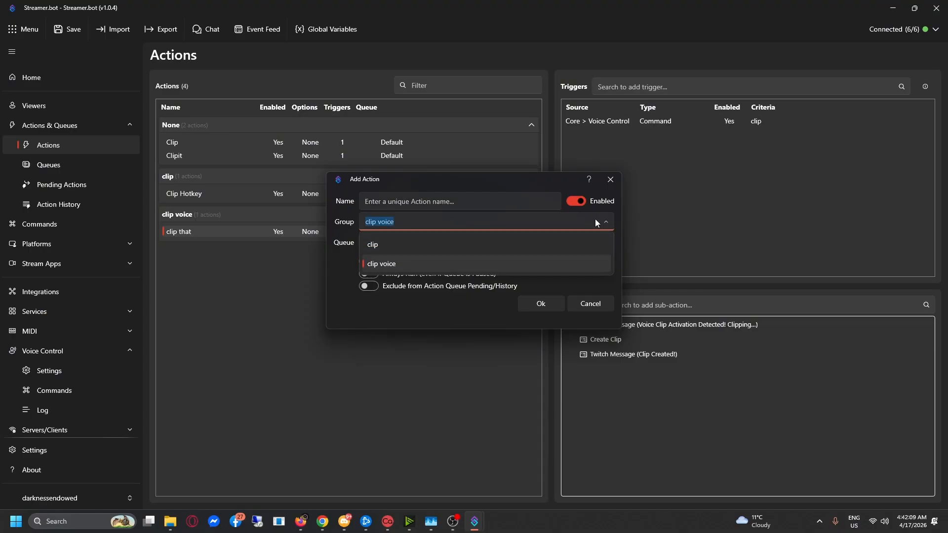
pyautogui.click(409, 264)
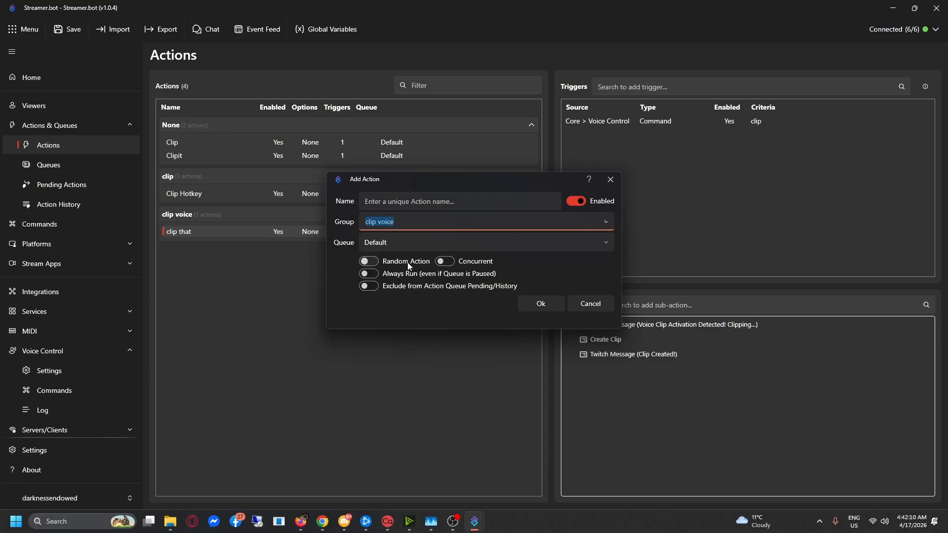
pyautogui.click(422, 205)
pyautogui.write('T')
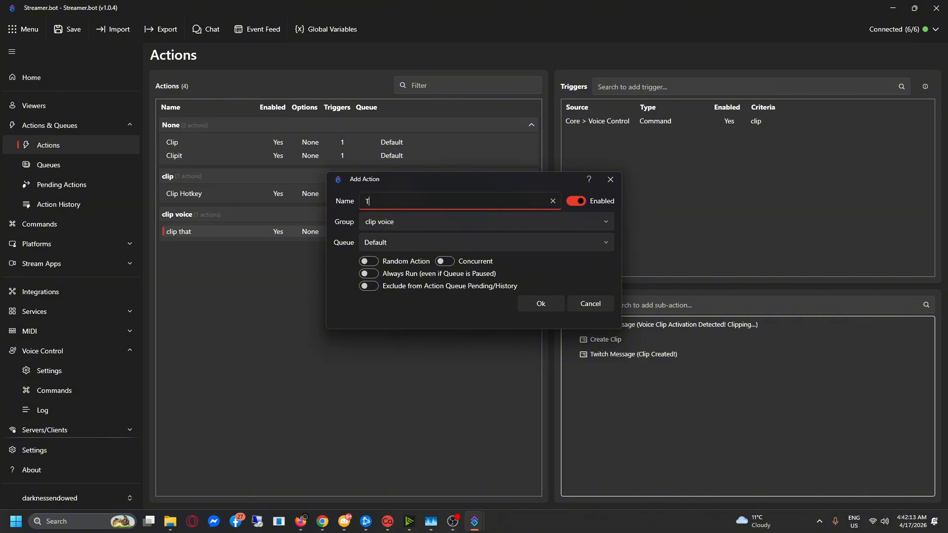
pyautogui.write('witch Test Clipping')
pyautogui.press('Return')
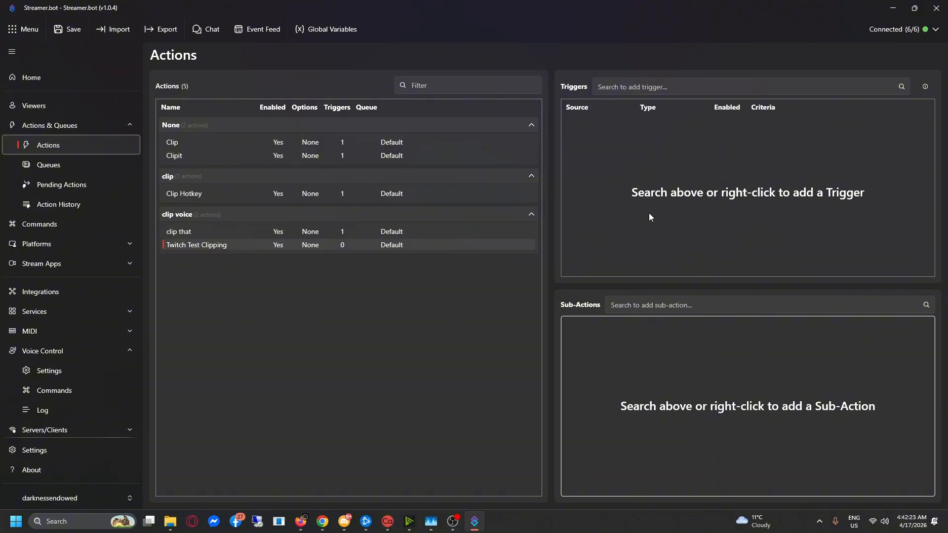
# Add a Core Voice Control Command trigger to the Twitch Test Clipping action, using the Voice Clip command.
pyautogui.rightClick(620, 160)
pyautogui.moveTo(666, 252)
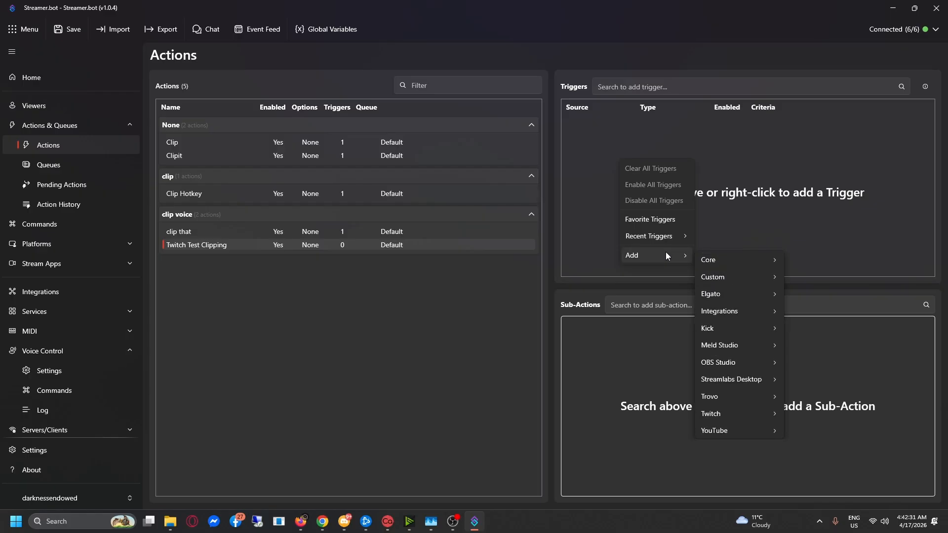
pyautogui.moveTo(738, 265)
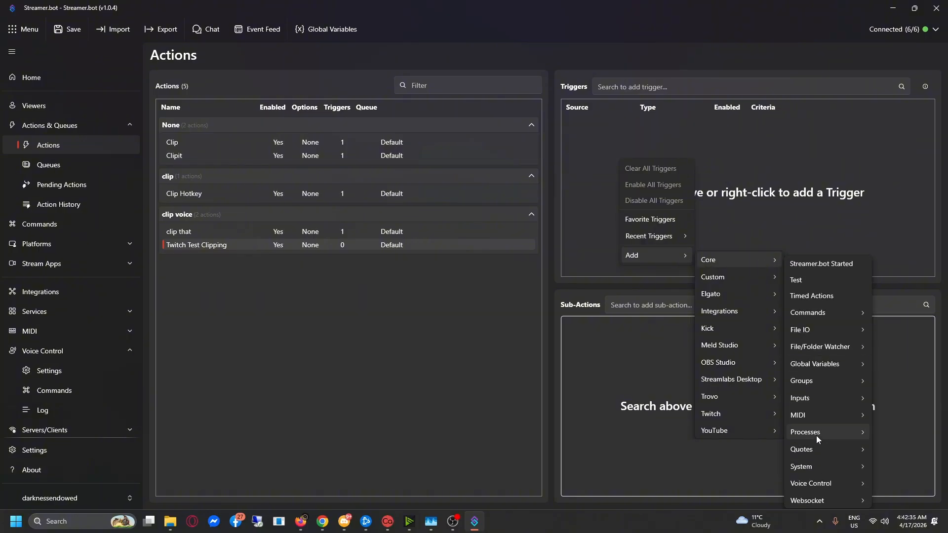
pyautogui.moveTo(823, 489)
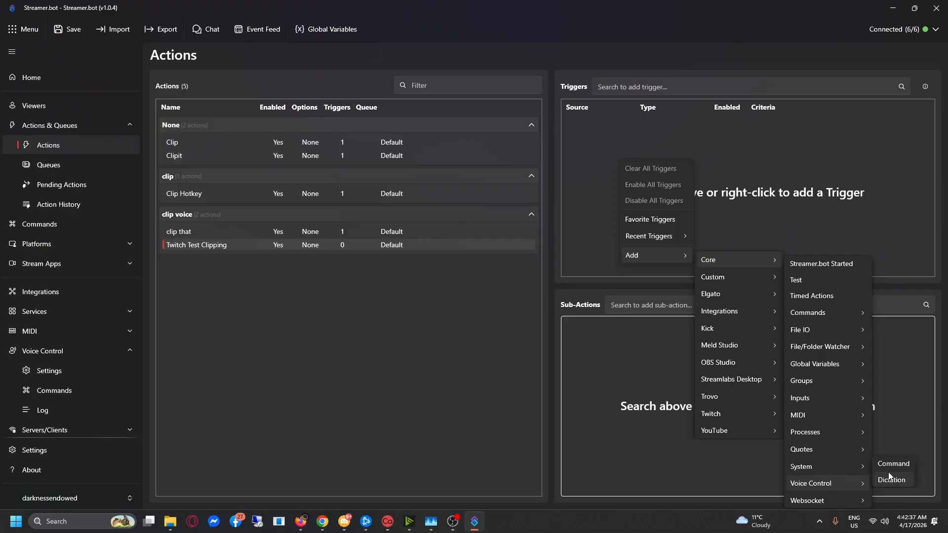
pyautogui.click(899, 465)
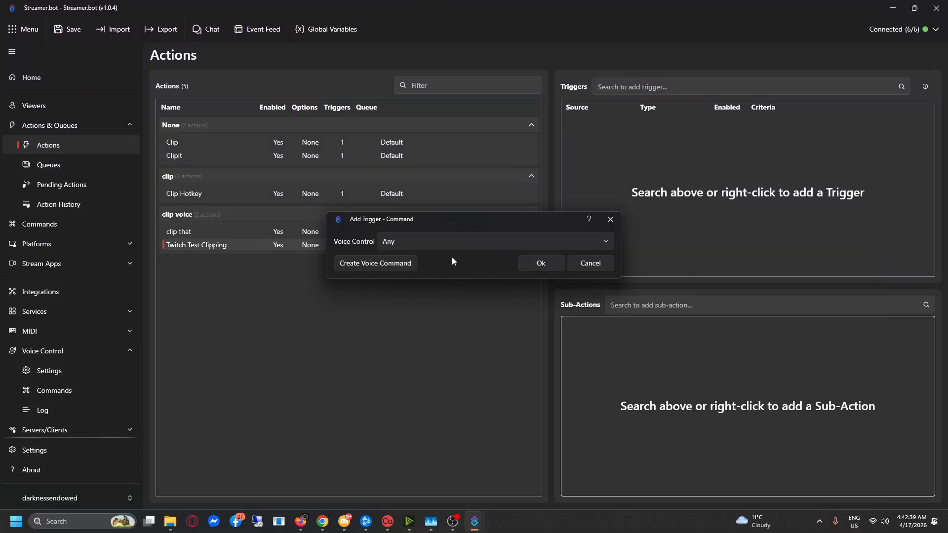
pyautogui.click(384, 247)
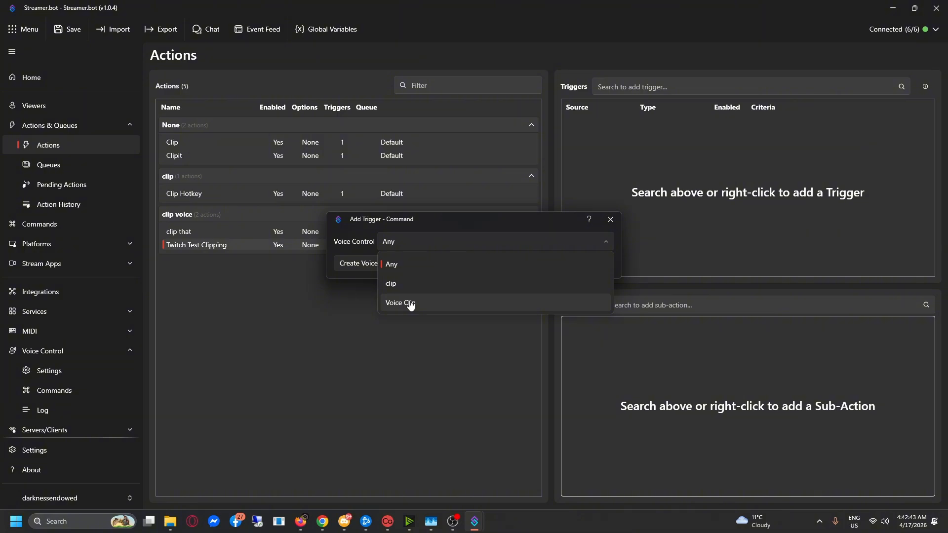
pyautogui.click(410, 302)
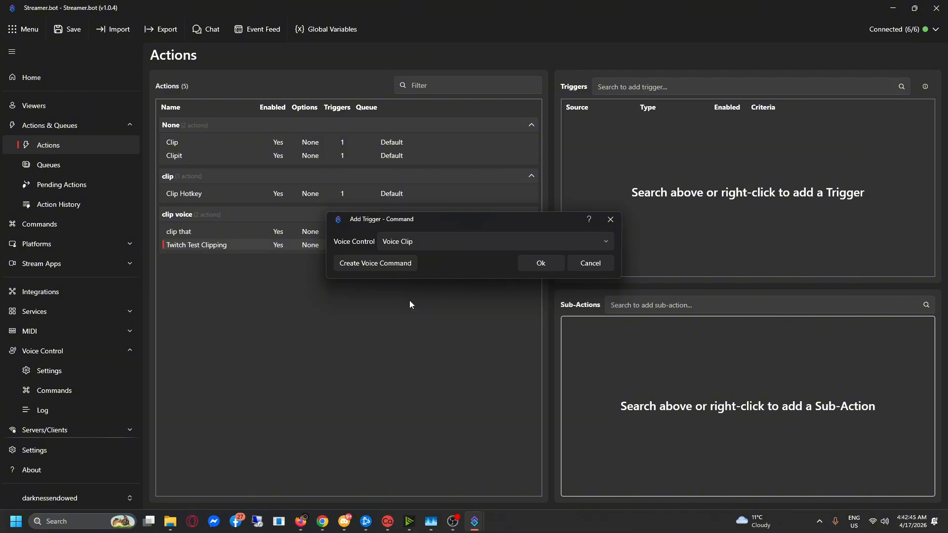
pyautogui.click(548, 262)
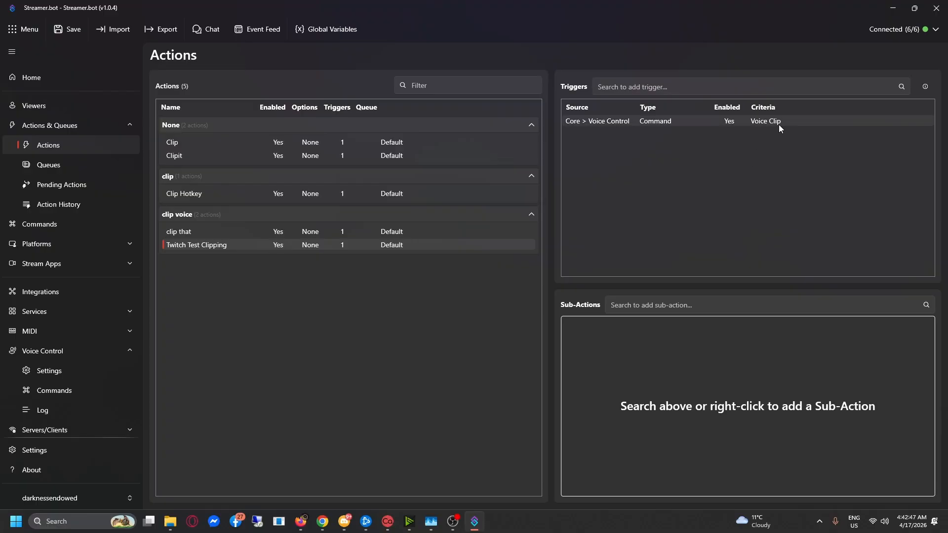
# Add a Twitch chat sub-action that sends the channel message "Twitch Voice Clip Activated - Clipping Now!".
pyautogui.rightClick(611, 333)
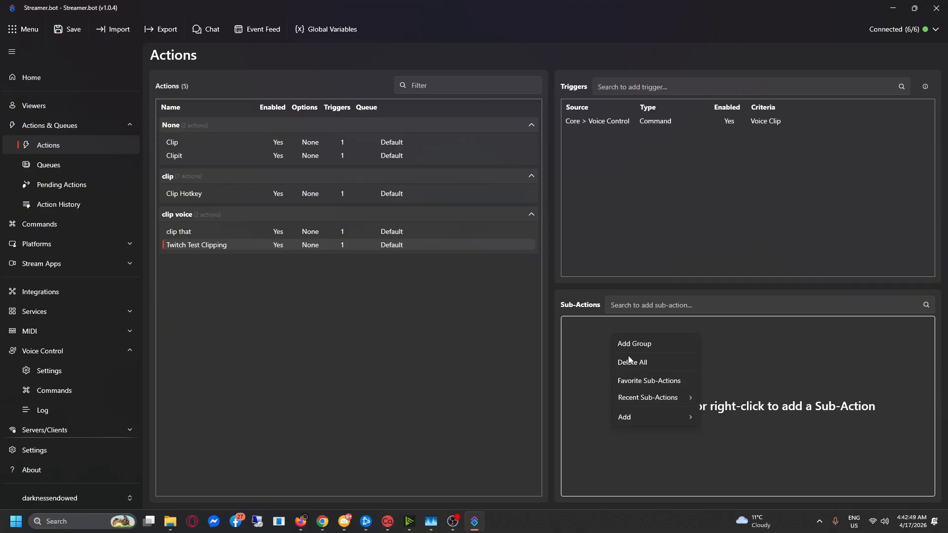
pyautogui.moveTo(654, 418)
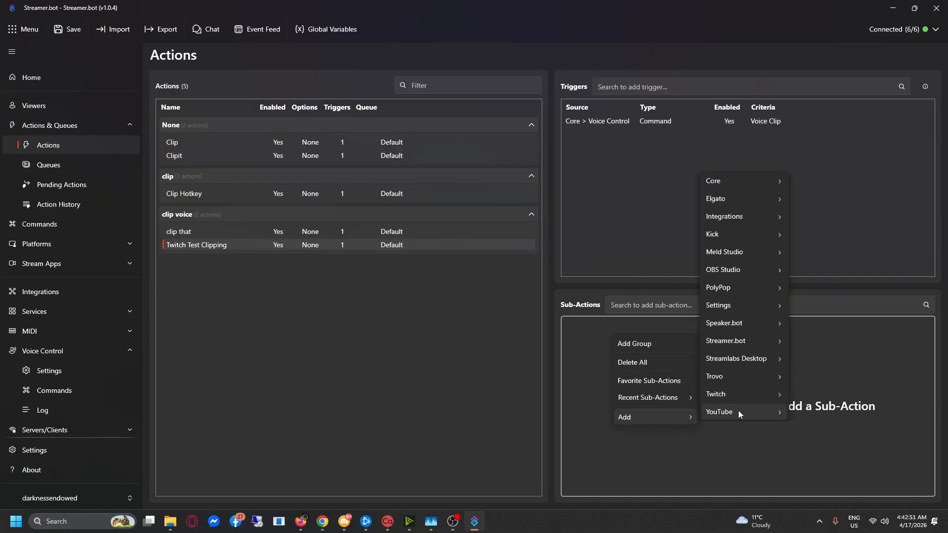
pyautogui.moveTo(739, 413)
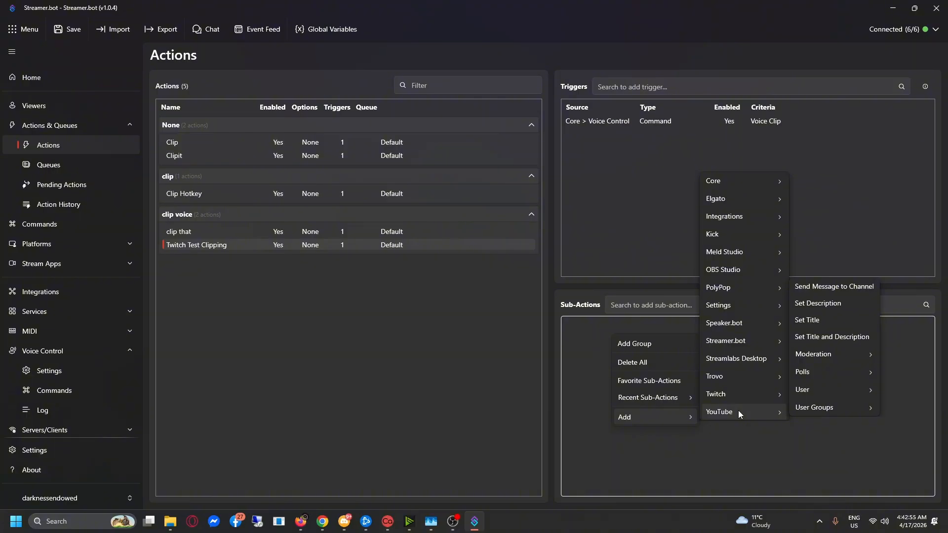
pyautogui.moveTo(743, 395)
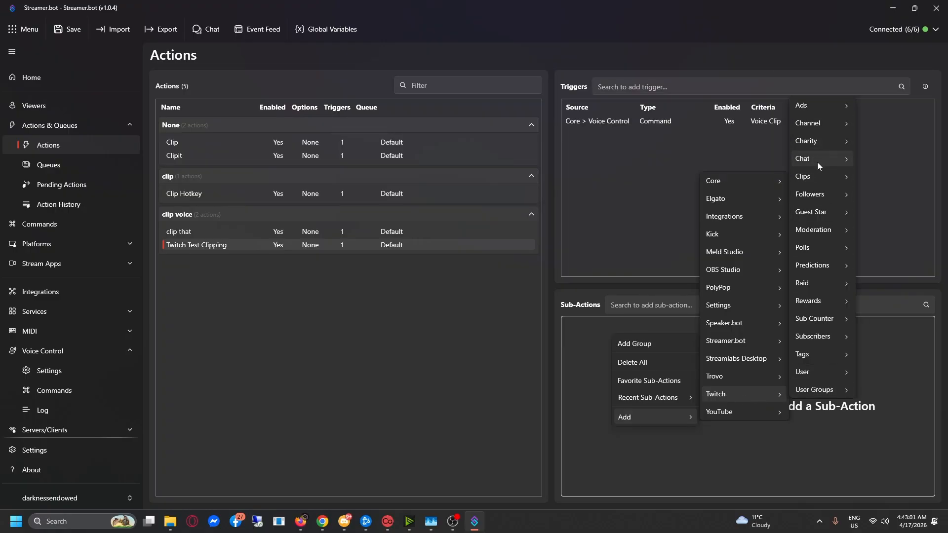
pyautogui.moveTo(816, 159)
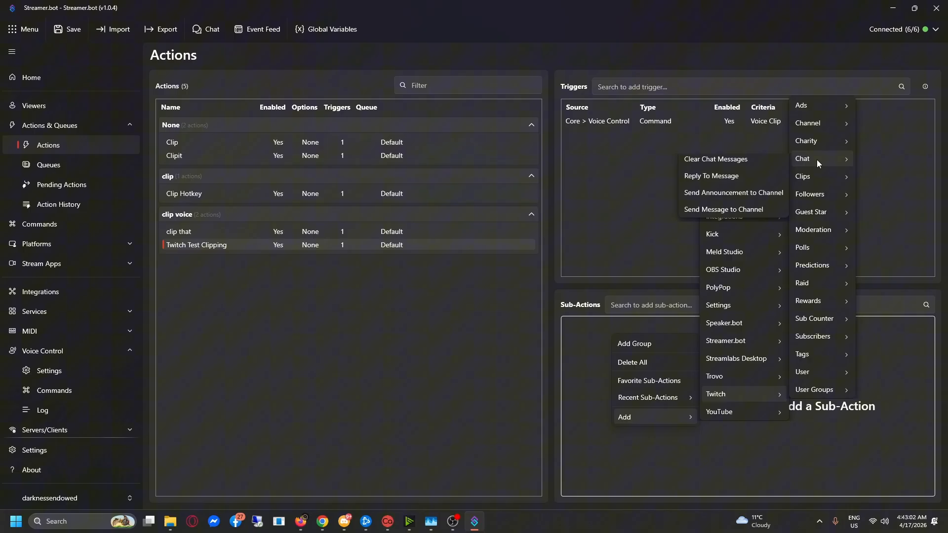
pyautogui.click(709, 213)
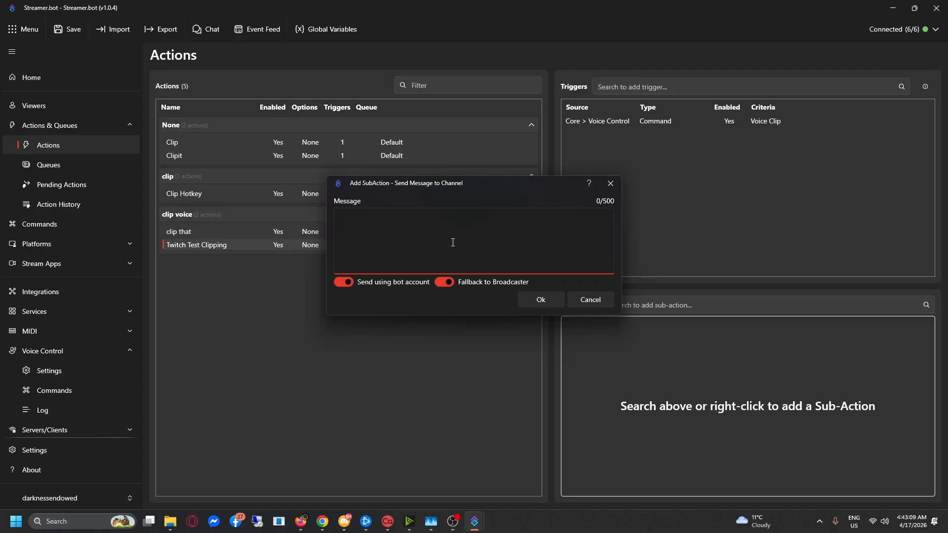
pyautogui.write('Twitch')
pyautogui.press('BackSpace')
pyautogui.press('BackSpace')
pyautogui.press('BackSpace')
pyautogui.press('BackSpace')
pyautogui.press('BackSpace')
pyautogui.press('BackSpace')
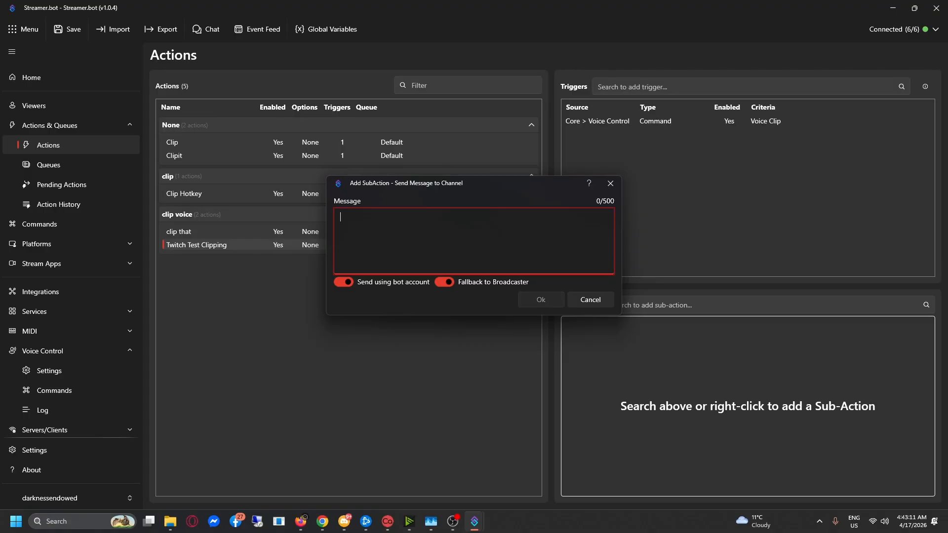
pyautogui.write('Twitch Voice ')
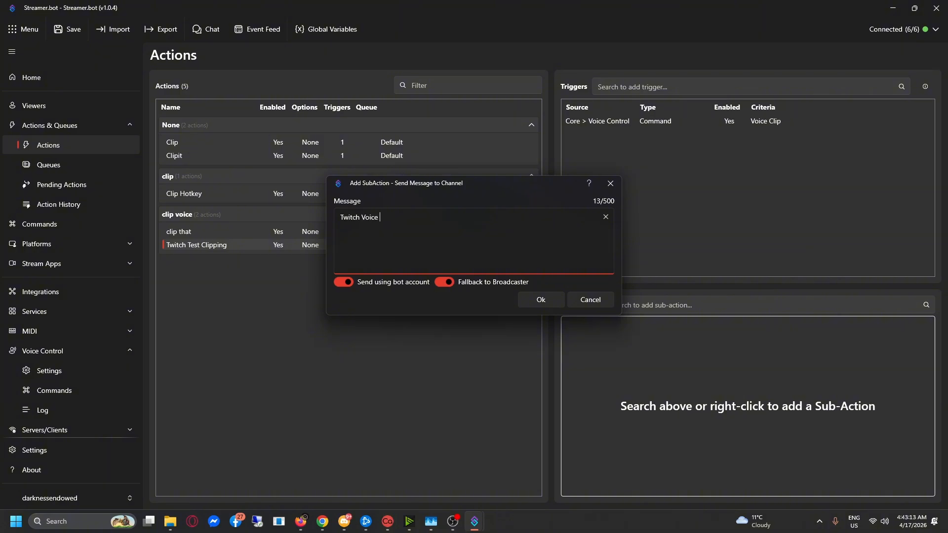
pyautogui.write('Clip Activated - Clipping Now!')
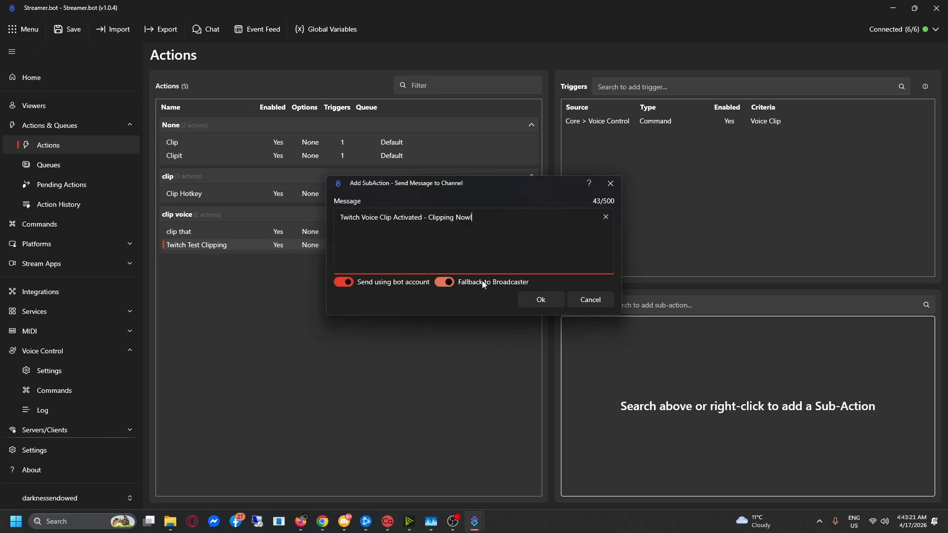
pyautogui.click(541, 300)
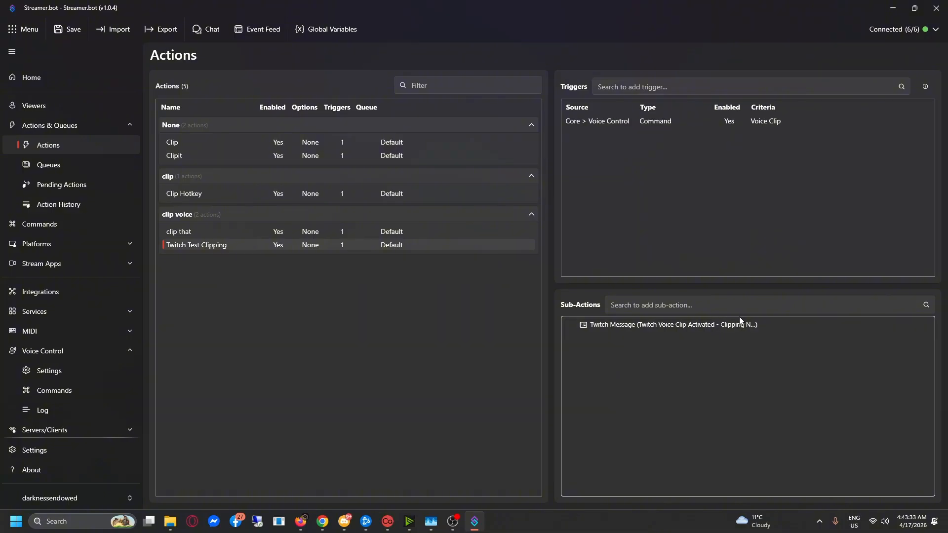
# Add a Twitch Create Clip sub-action with the clip title Voice Activated Clip, leaving the duration blank.
pyautogui.rightClick(599, 347)
pyautogui.moveTo(652, 436)
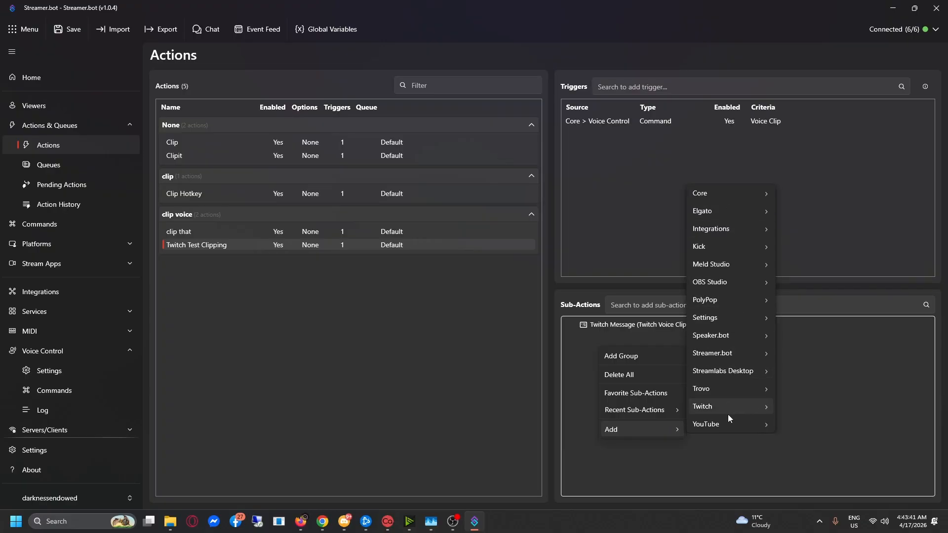
pyautogui.moveTo(794, 133)
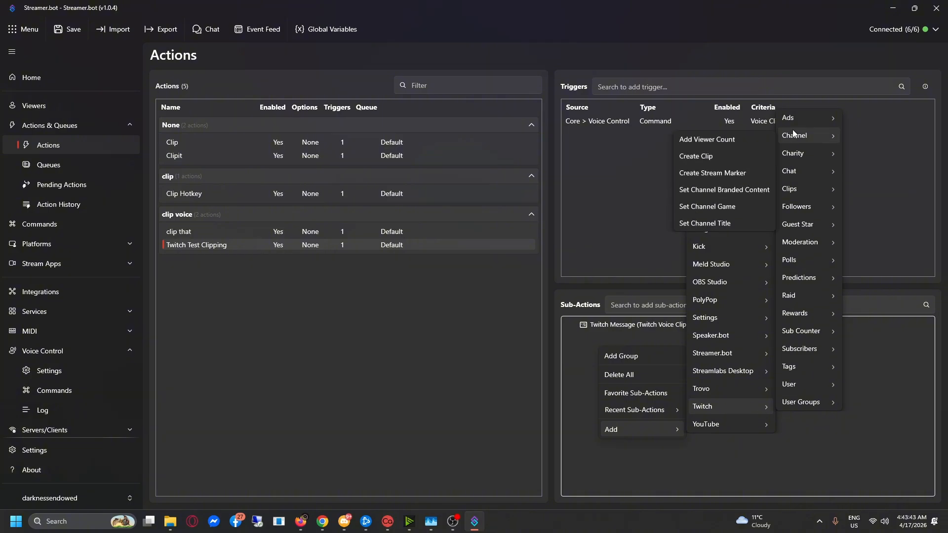
pyautogui.click(703, 157)
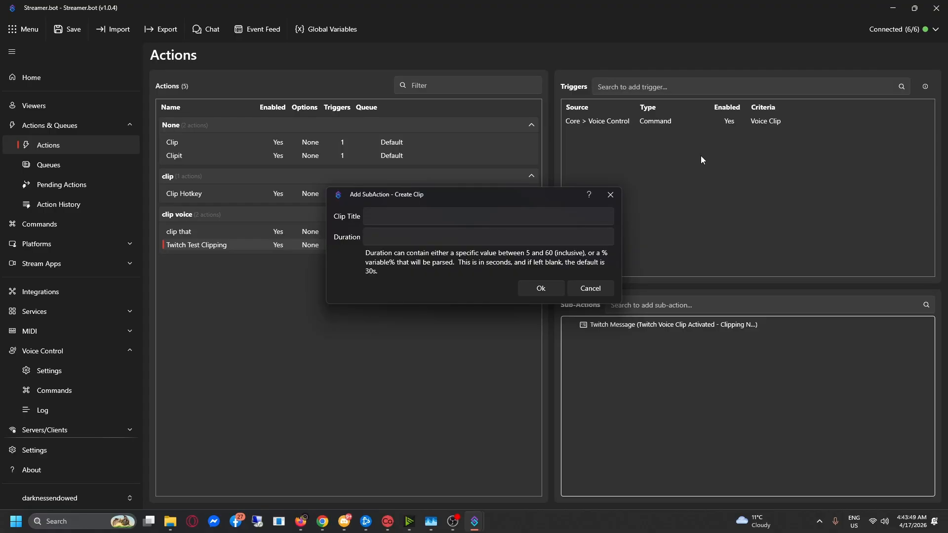
pyautogui.click(373, 216)
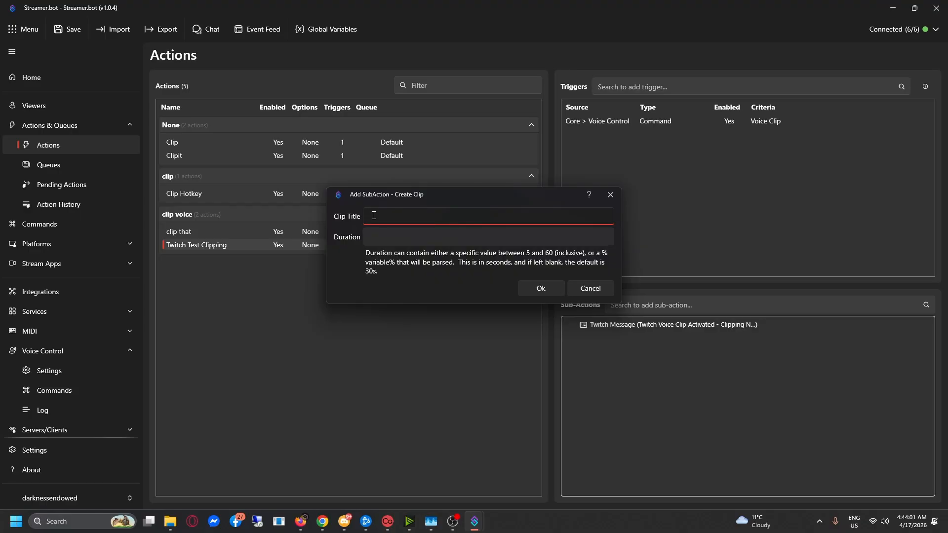
pyautogui.write('Voice')
pyautogui.press('BackSpace')
pyautogui.press('BackSpace')
pyautogui.press('BackSpace')
pyautogui.press('BackSpace')
pyautogui.write('O')
pyautogui.press('BackSpace')
pyautogui.write('oice')
pyautogui.press('BackSpace')
pyautogui.write('e Activated Clip')
pyautogui.click(540, 289)
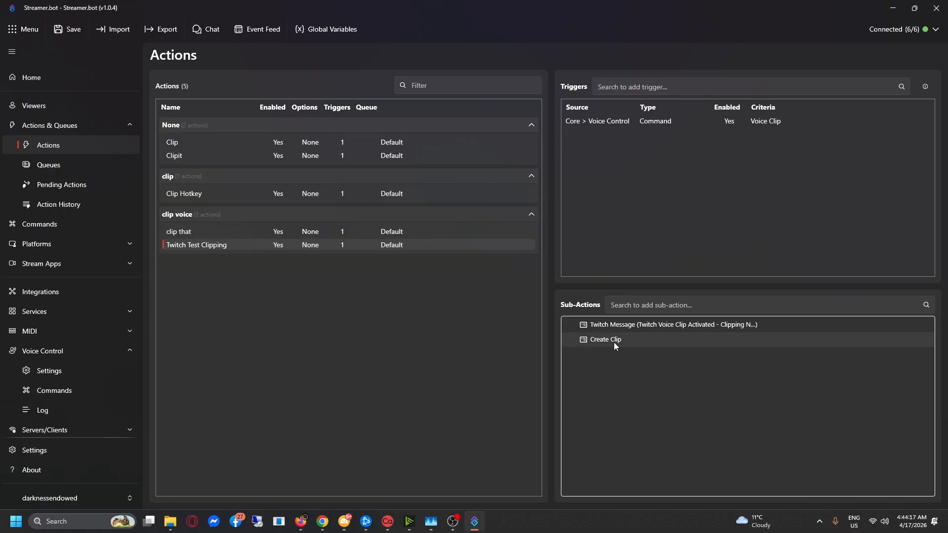
# Add a Twitch chat sub-action that sends the channel message "Clip Created!" after the Create Clip sub-action.
pyautogui.rightClick(595, 369)
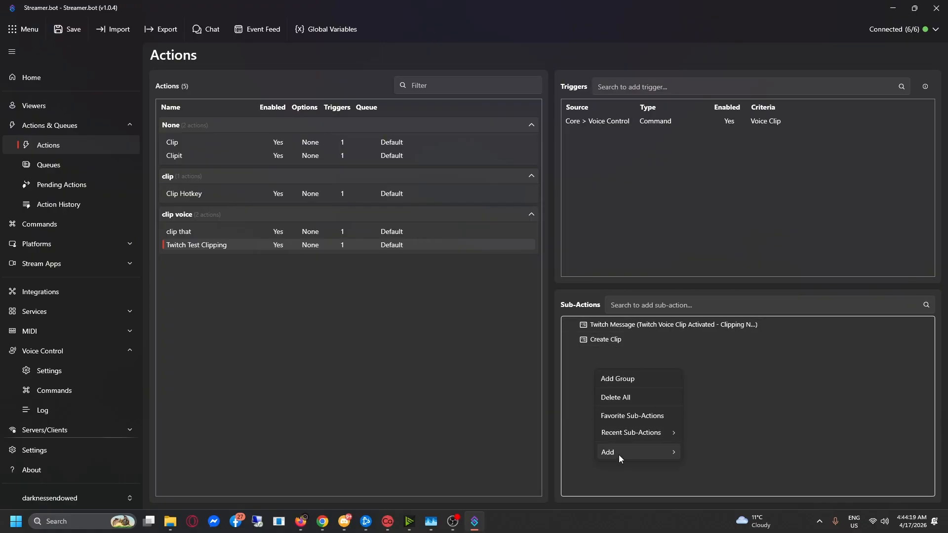
pyautogui.moveTo(620, 457)
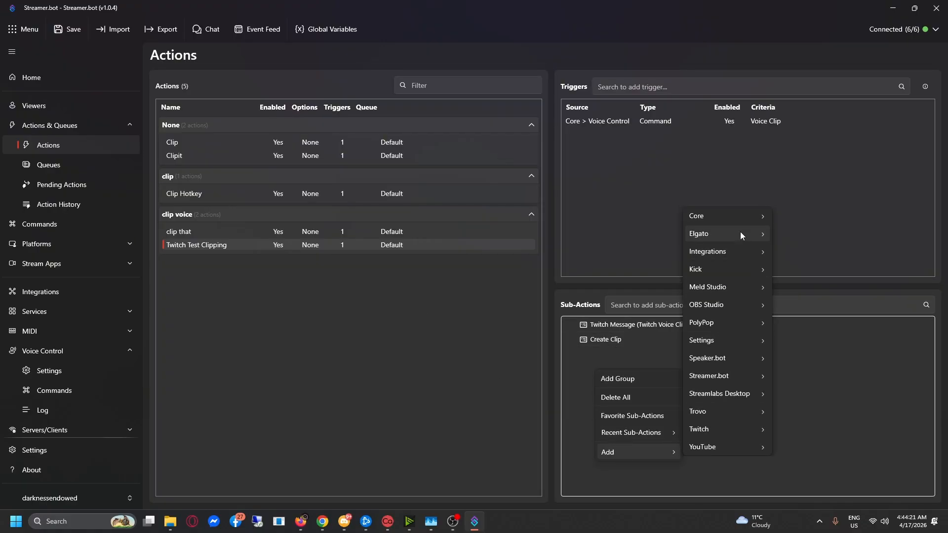
pyautogui.moveTo(734, 432)
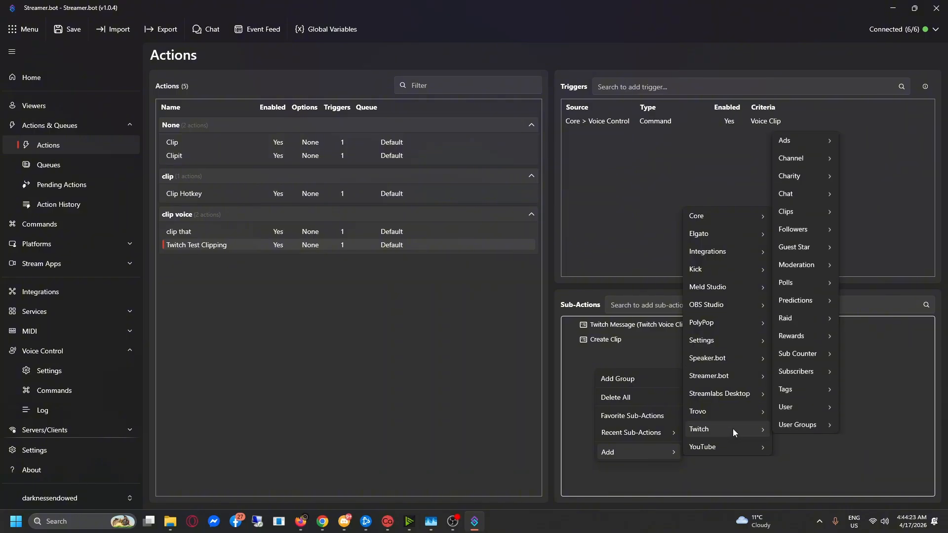
pyautogui.moveTo(801, 161)
pyautogui.moveTo(801, 193)
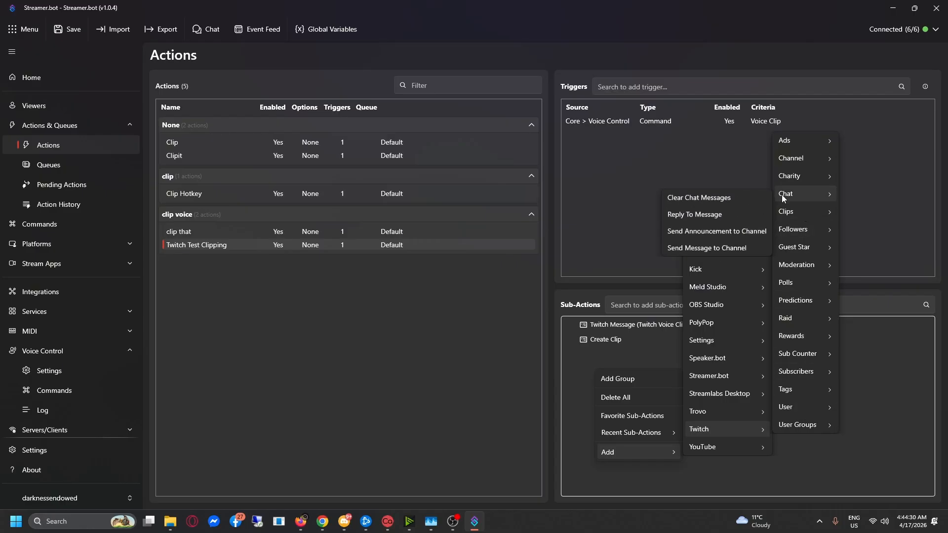
pyautogui.click(715, 243)
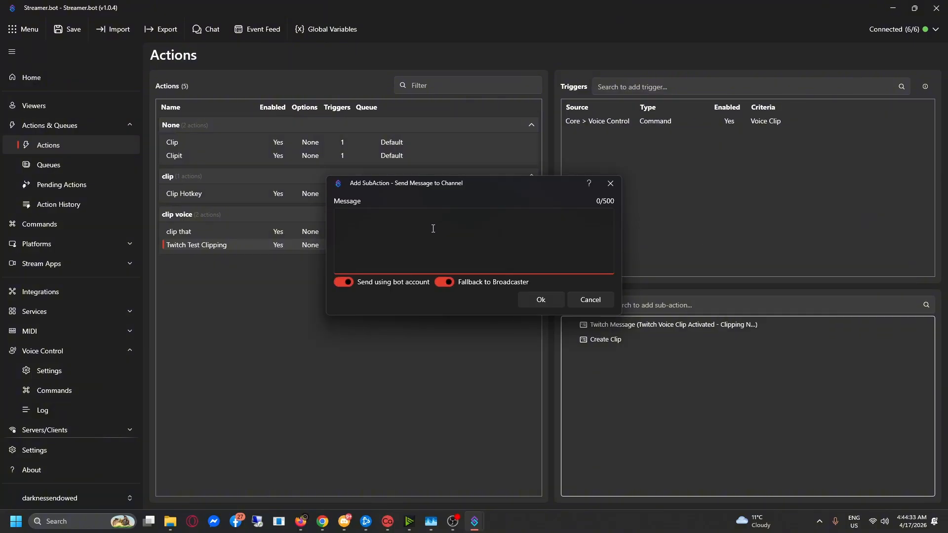
pyautogui.write('Clikp')
pyautogui.press('BackSpace')
pyautogui.press('BackSpace')
pyautogui.press('BackSpace')
pyautogui.press('BackSpace')
pyautogui.press('BackSpace')
pyautogui.write('Clip Created!')
pyautogui.click(540, 300)
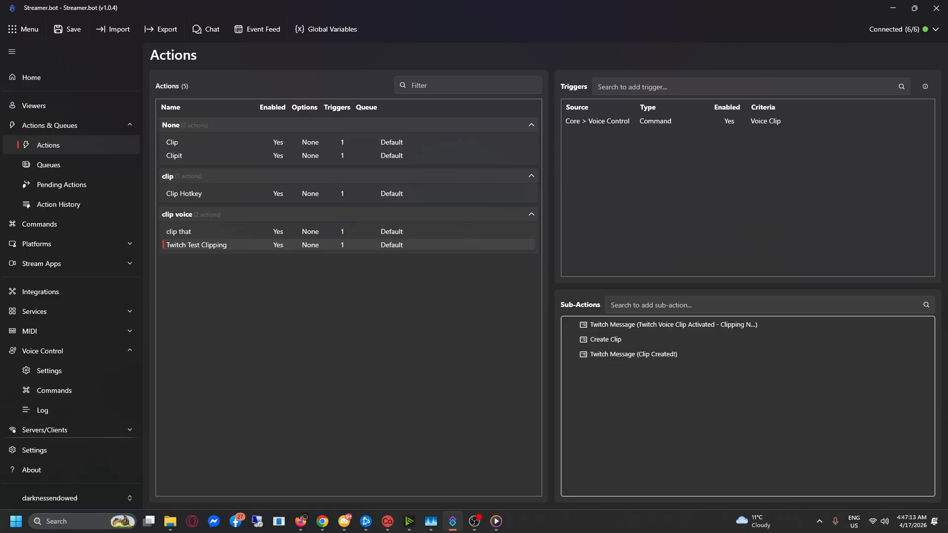
# Switch to OBS and disable the preview.
pyautogui.moveTo(947, 24); pyautogui.dragTo(588, 2)
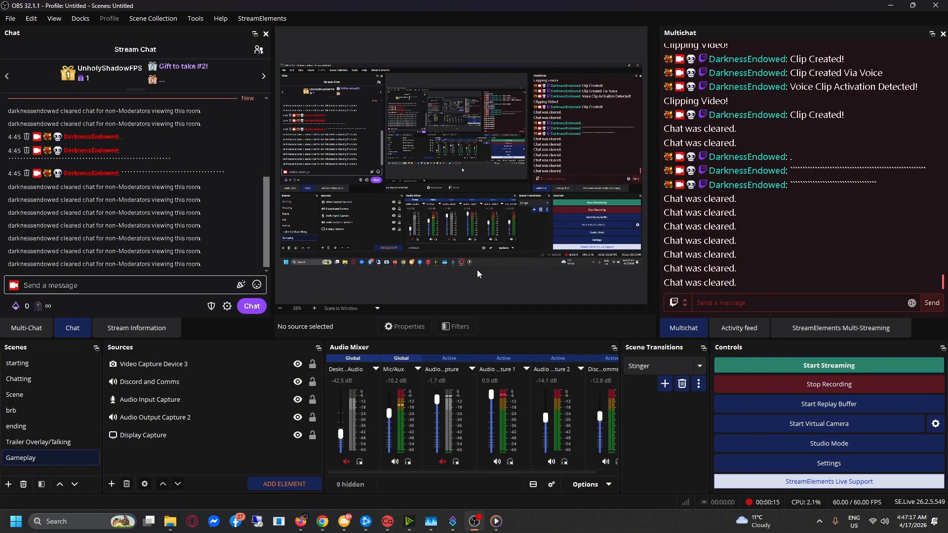
pyautogui.rightClick(470, 205)
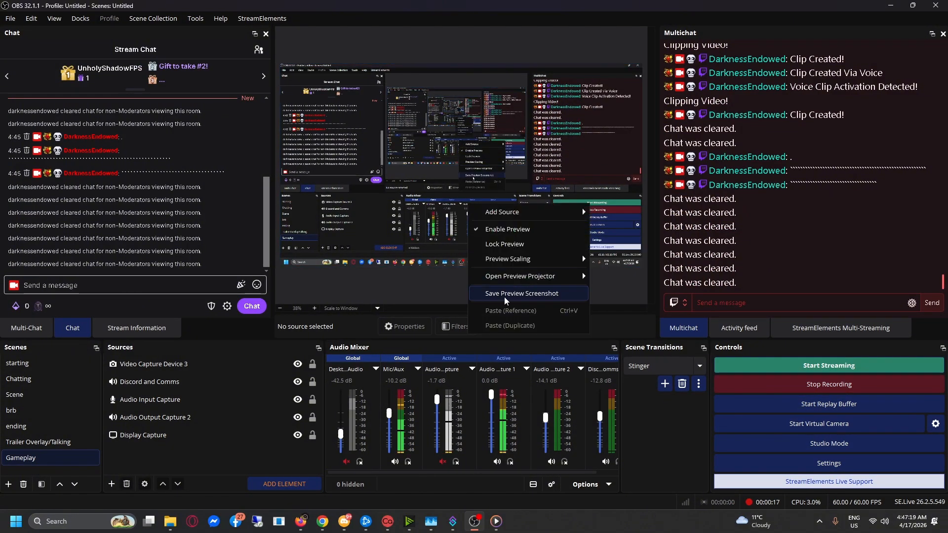
pyautogui.click(509, 230)
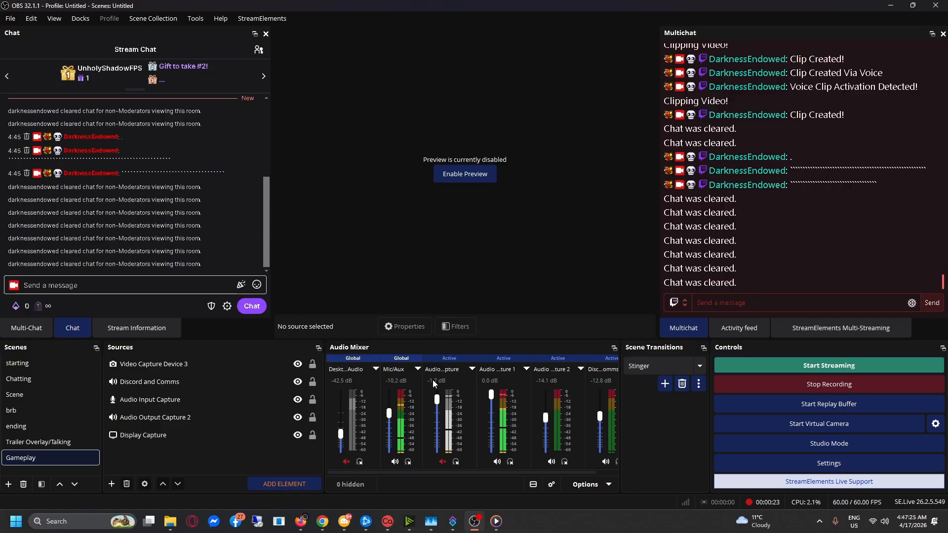
# Check the Voice Clip phrase in Streamer.bot's voice control commands, and return to OBS to watch the chat.
pyautogui.moveTo(453, 521)
pyautogui.click(489, 495)
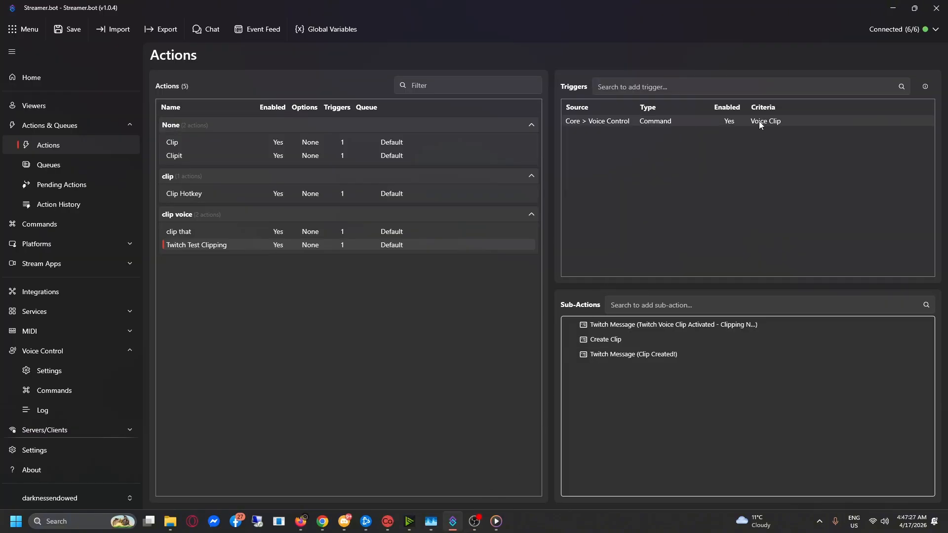
pyautogui.click(23, 391)
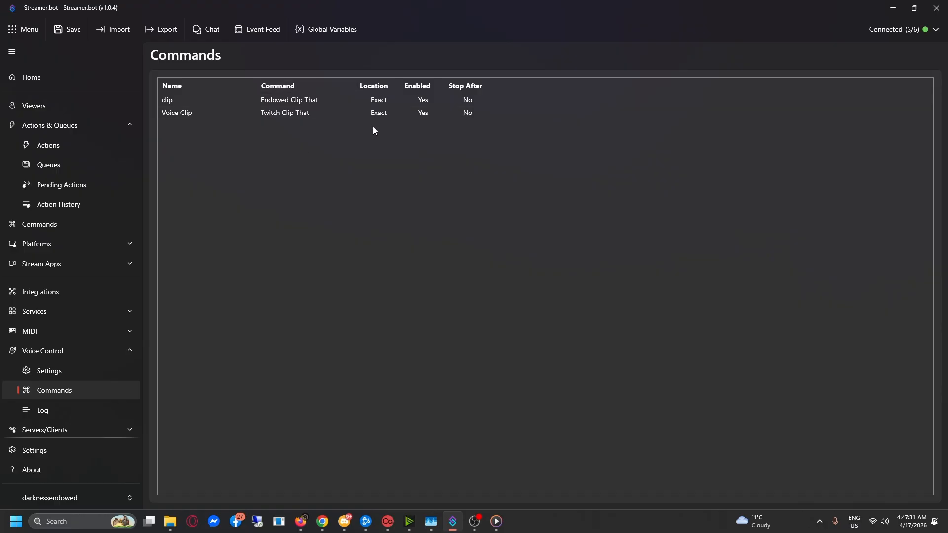
pyautogui.click(893, 8)
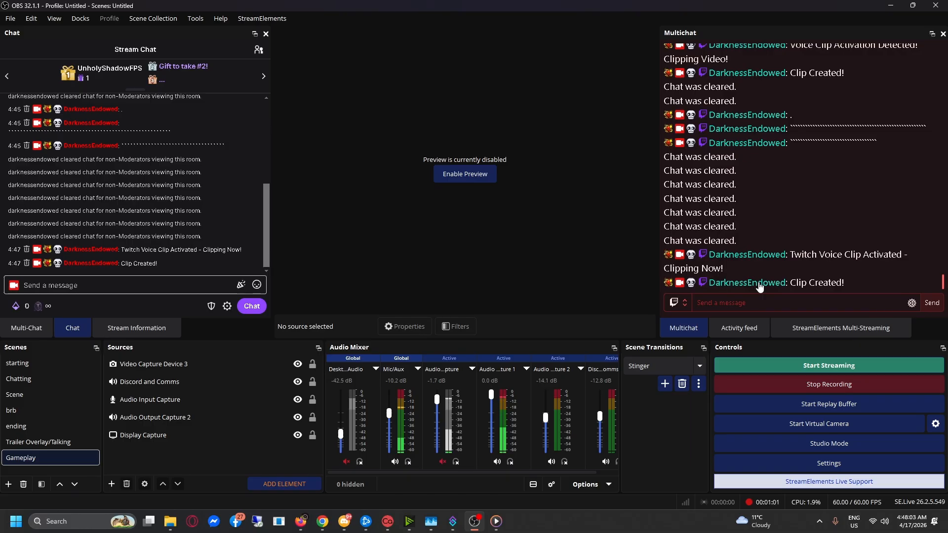
# Switch to Chrome, go to twitch.tv, and open the channel's Clips Manager in the Creator Dashboard, dismissing the clip-sharing badge pop-up.
pyautogui.click(323, 524)
pyautogui.click(249, 10)
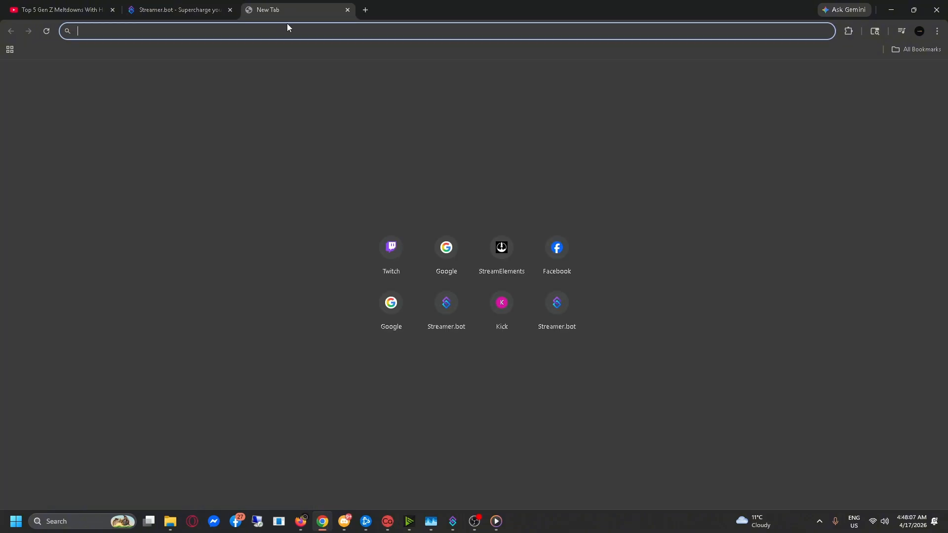
pyautogui.write('twitch.tv')
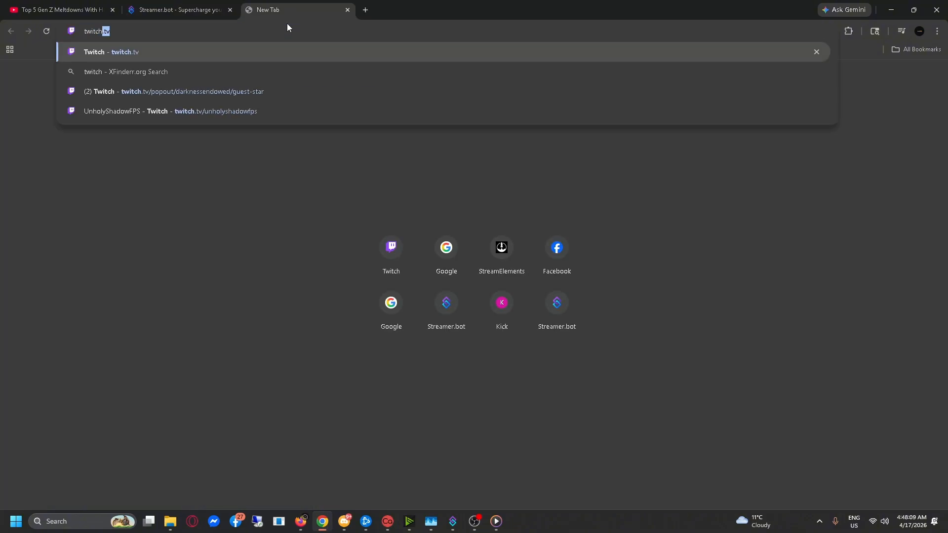
pyautogui.press('Return')
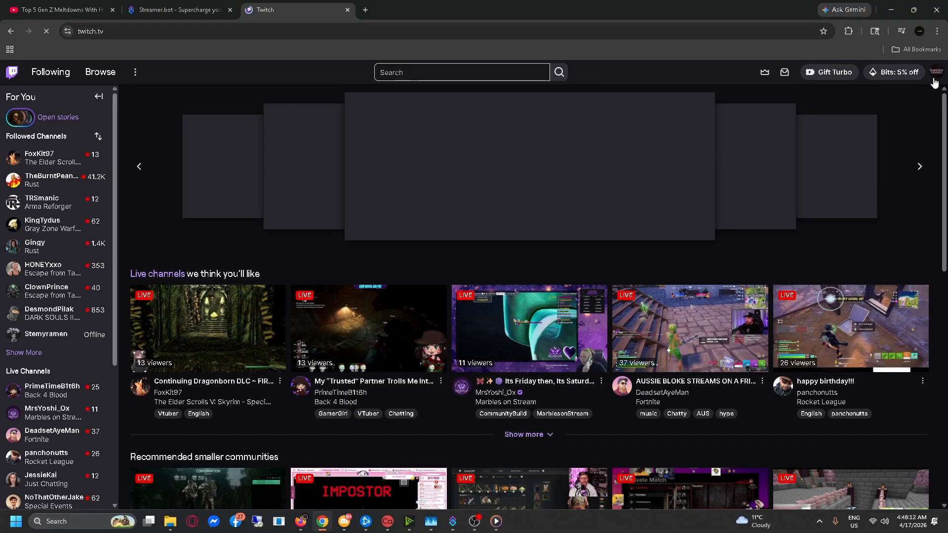
pyautogui.click(935, 74)
pyautogui.click(890, 137)
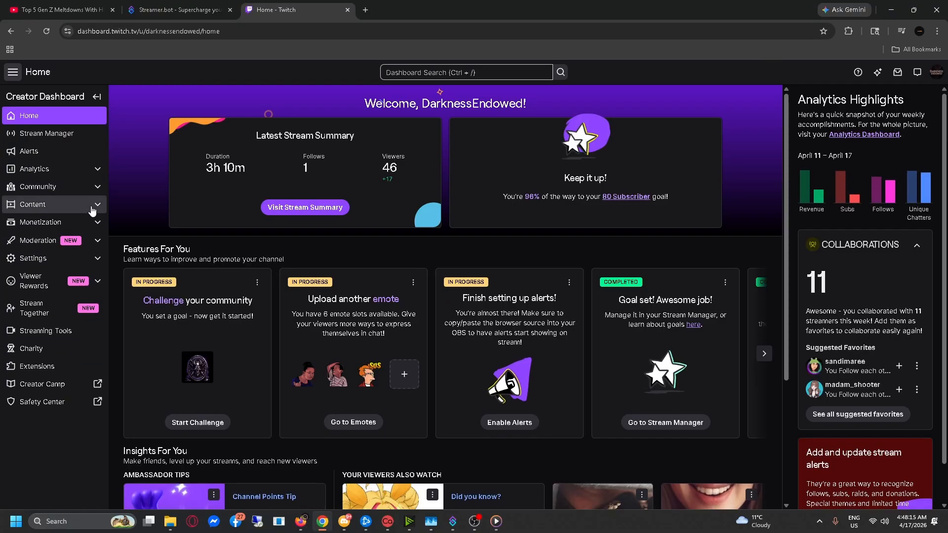
pyautogui.click(94, 204)
pyautogui.click(54, 255)
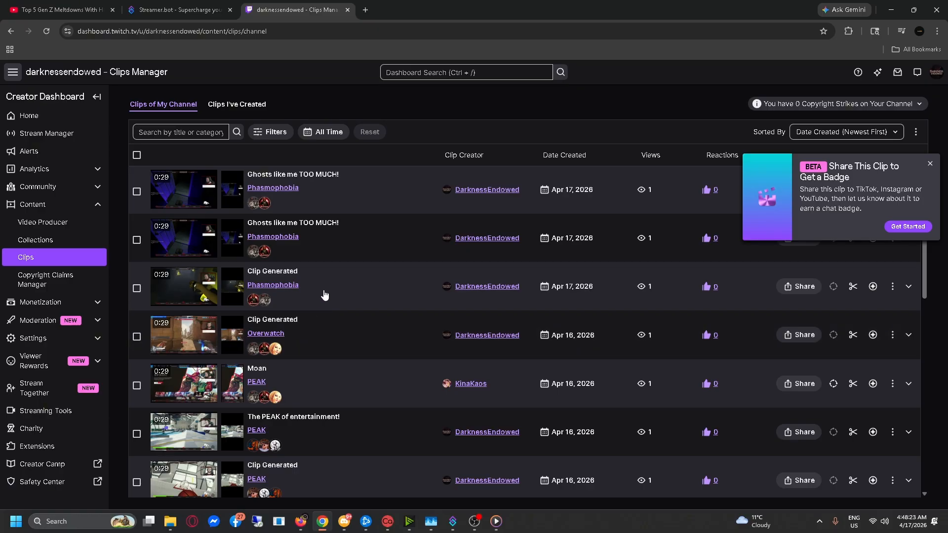
pyautogui.click(931, 164)
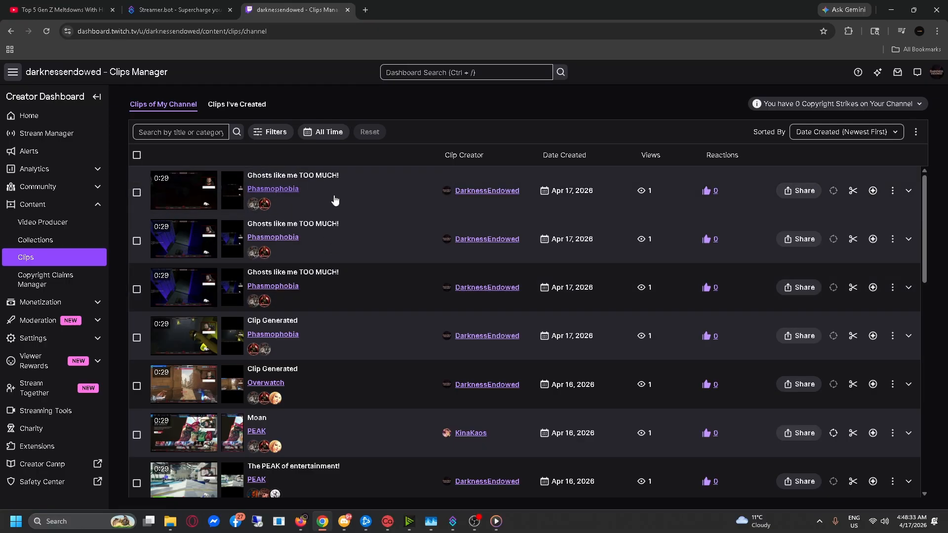
# Look through the channel's clips for one titled Voice Activated Clip, and return to the newest clips.
pyautogui.scroll(-2, 345, 329)
pyautogui.scroll(-10, 350, 332)
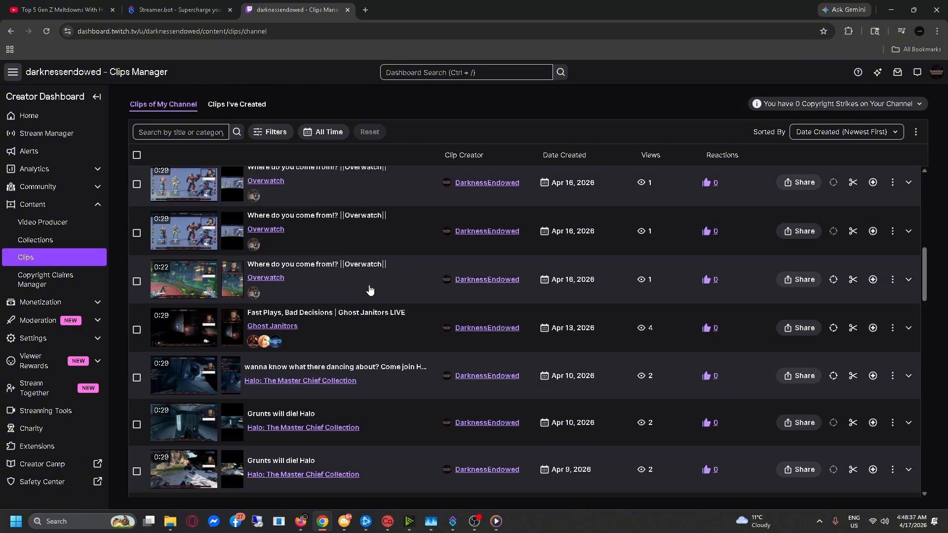
pyautogui.scroll(-6, 370, 290)
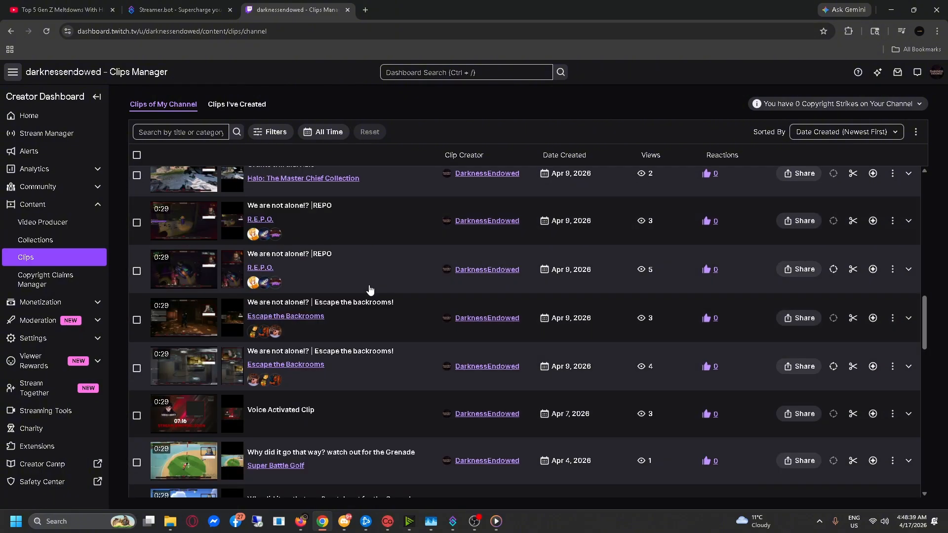
pyautogui.scroll(-8, 370, 290)
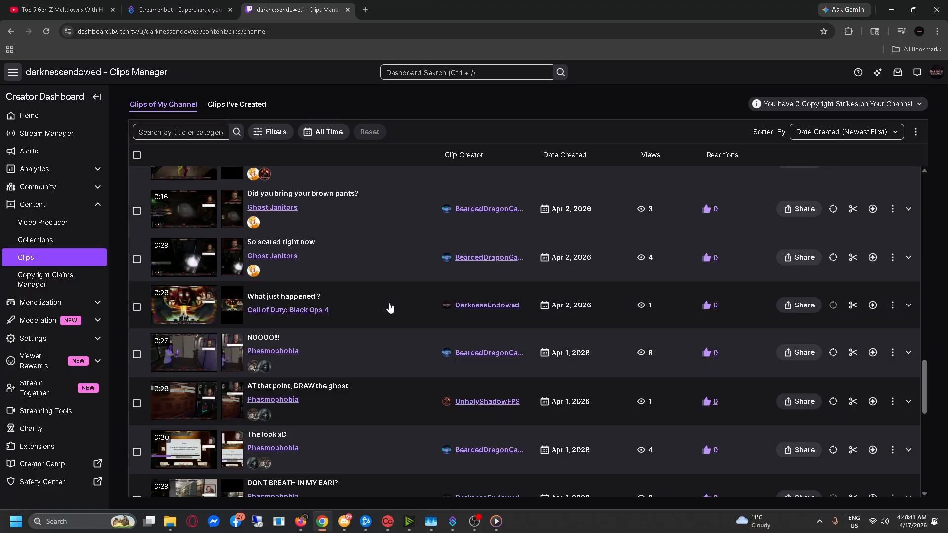
pyautogui.scroll(2, 392, 324)
pyautogui.scroll(-1, 392, 324)
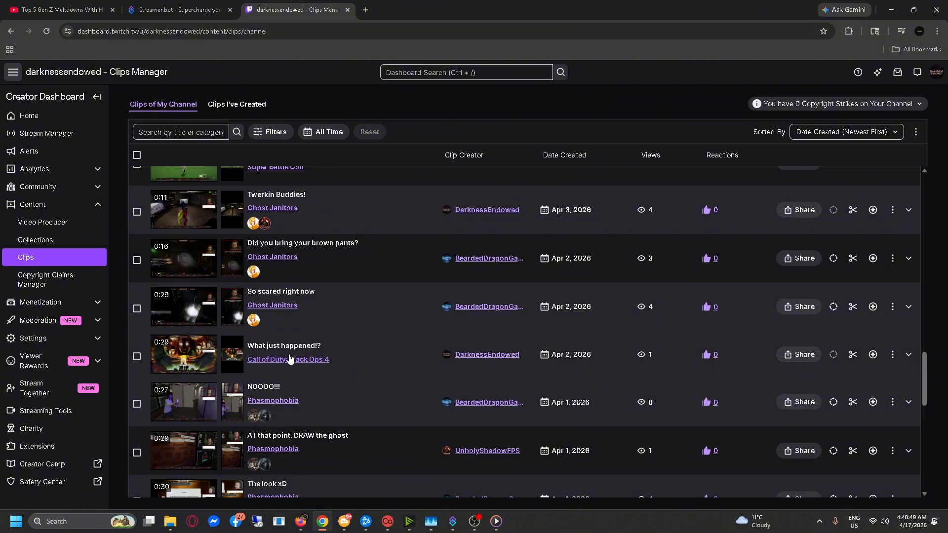
pyautogui.scroll(1, 359, 352)
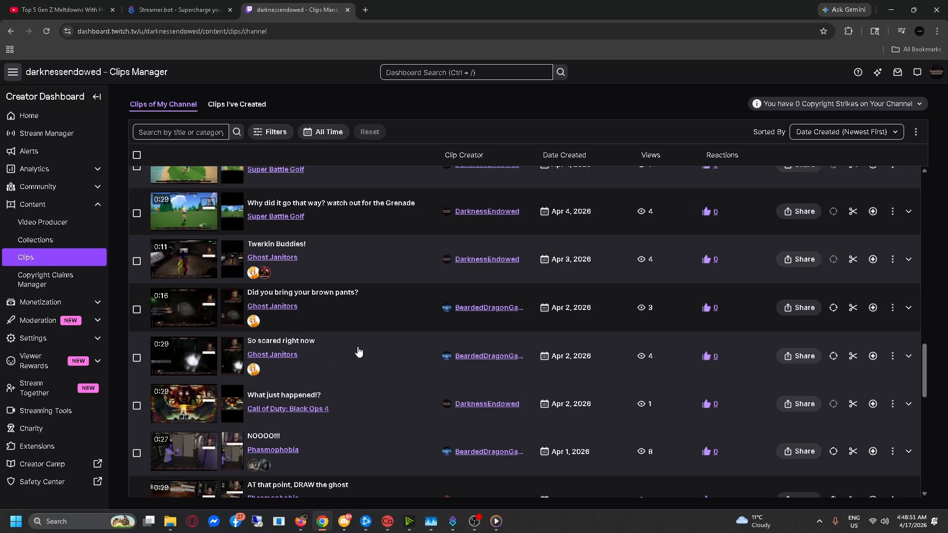
pyautogui.scroll(2, 358, 351)
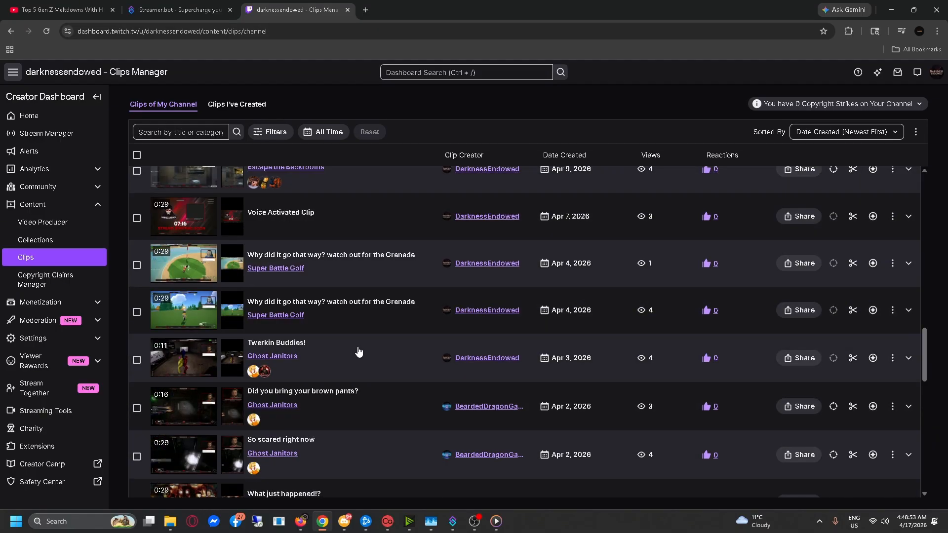
pyautogui.scroll(3, 359, 351)
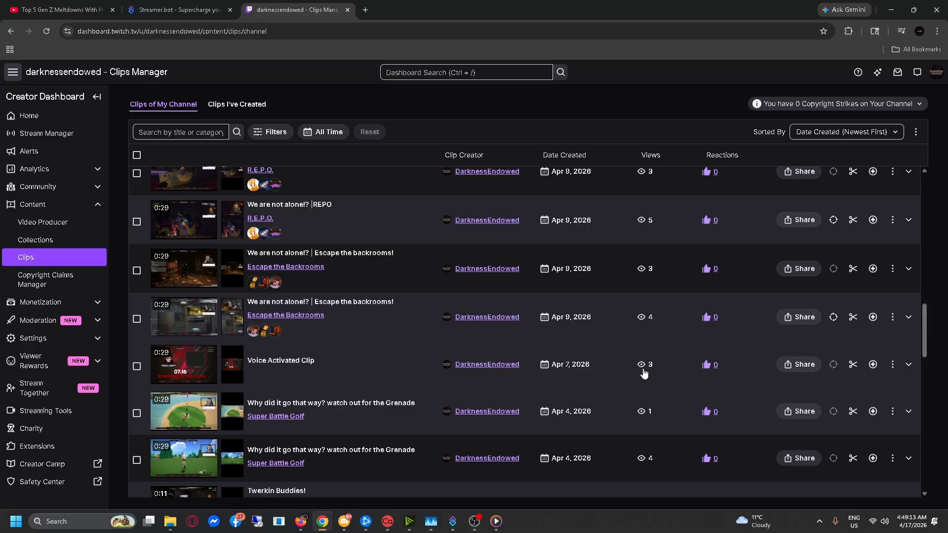
pyautogui.scroll(1, 345, 343)
pyautogui.scroll(12, 379, 342)
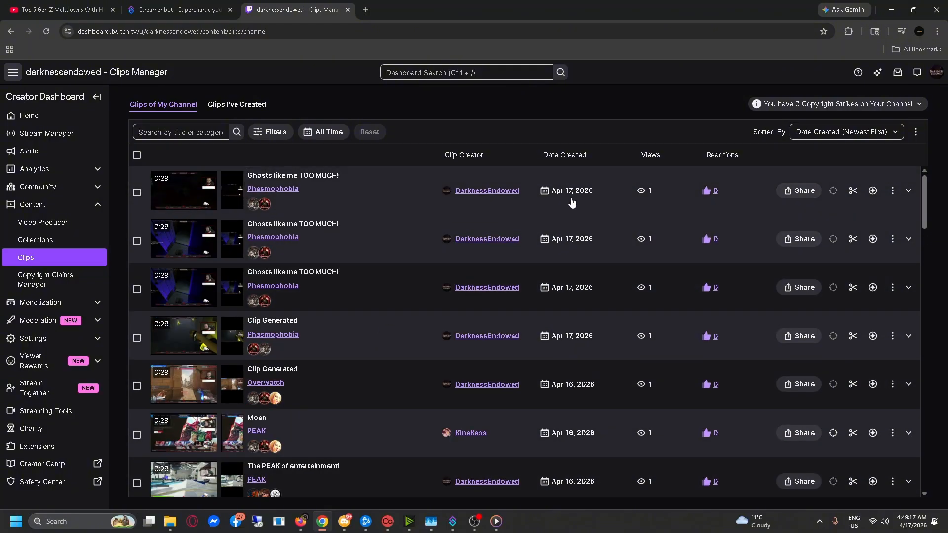
# Switch back to Streamer.bot's actions and examine the available Twitch sub-actions, including Rewards, Raid, Predictions and Moderation, without adding one.
pyautogui.click(891, 11)
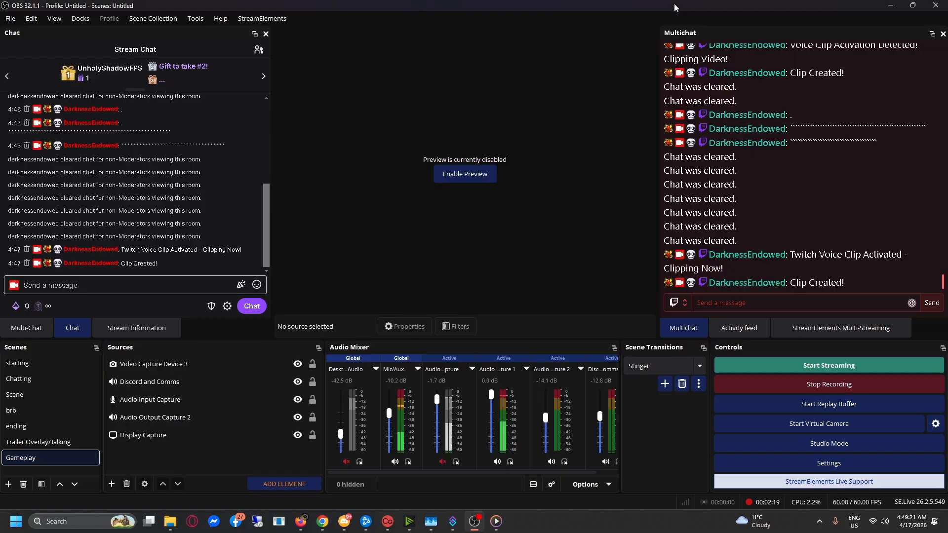
pyautogui.moveTo(675, 6); pyautogui.dragTo(675, 0)
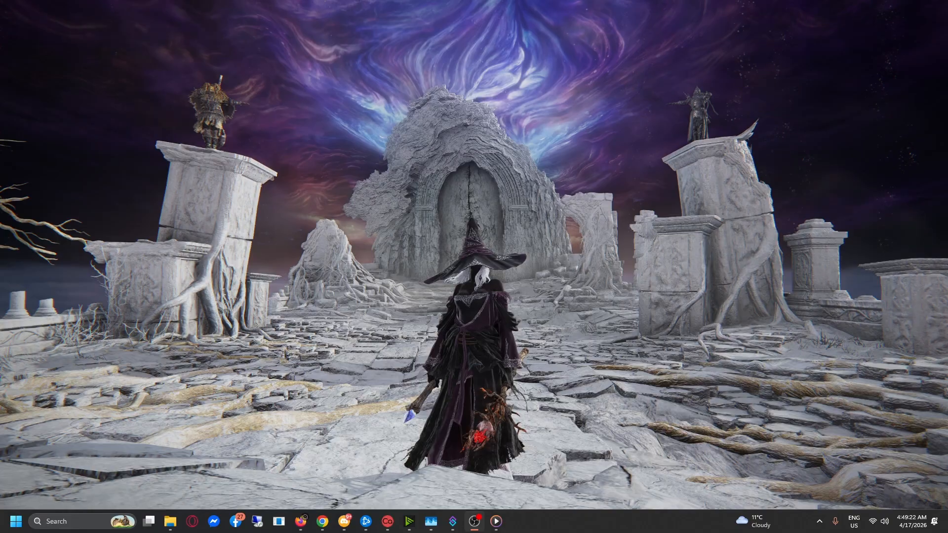
pyautogui.click(454, 522)
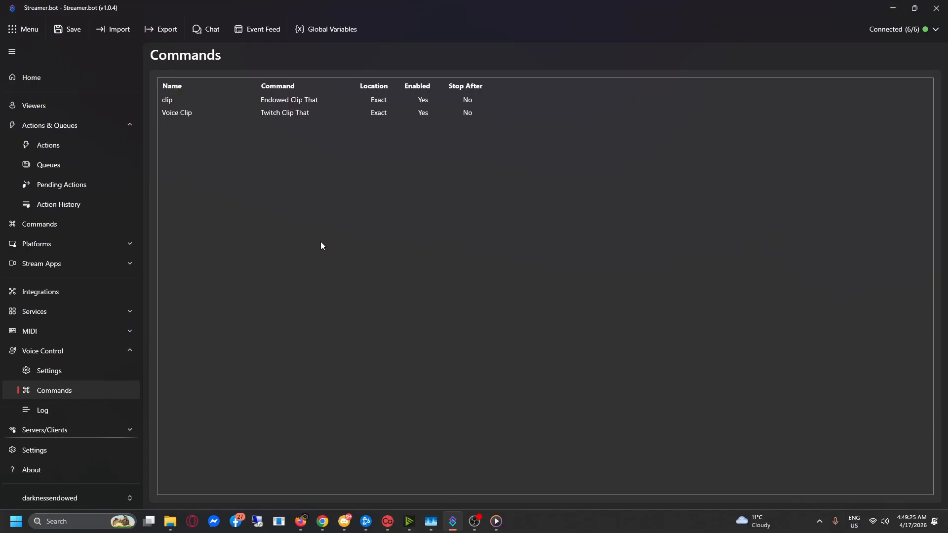
pyautogui.click(68, 148)
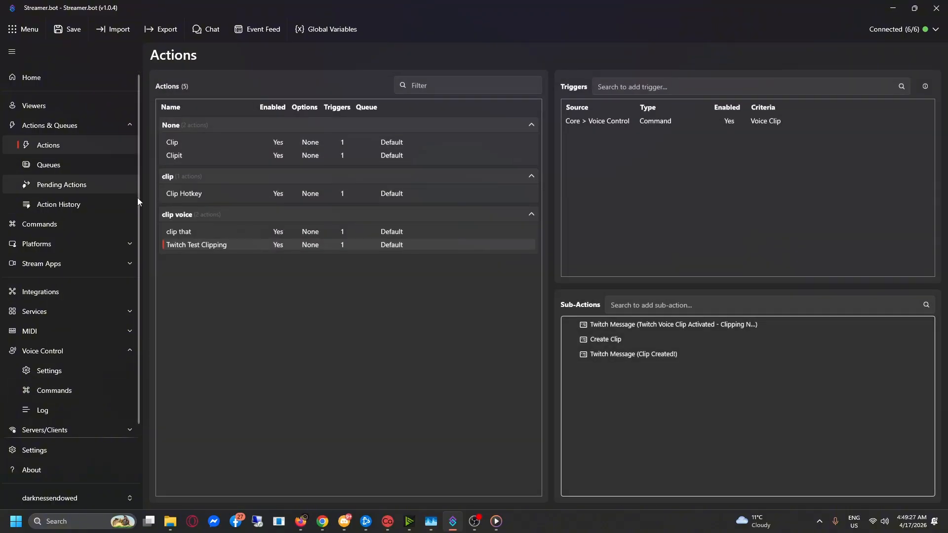
pyautogui.rightClick(617, 374)
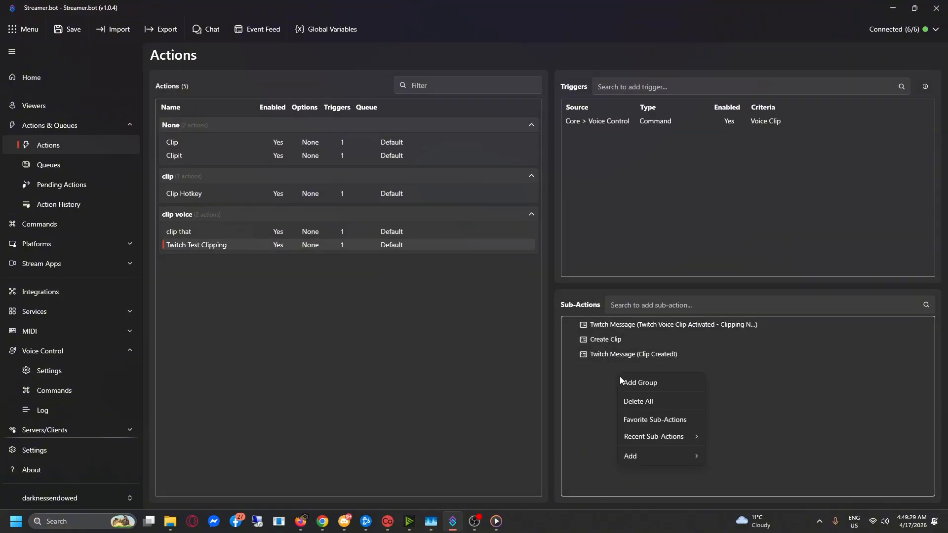
pyautogui.moveTo(675, 456)
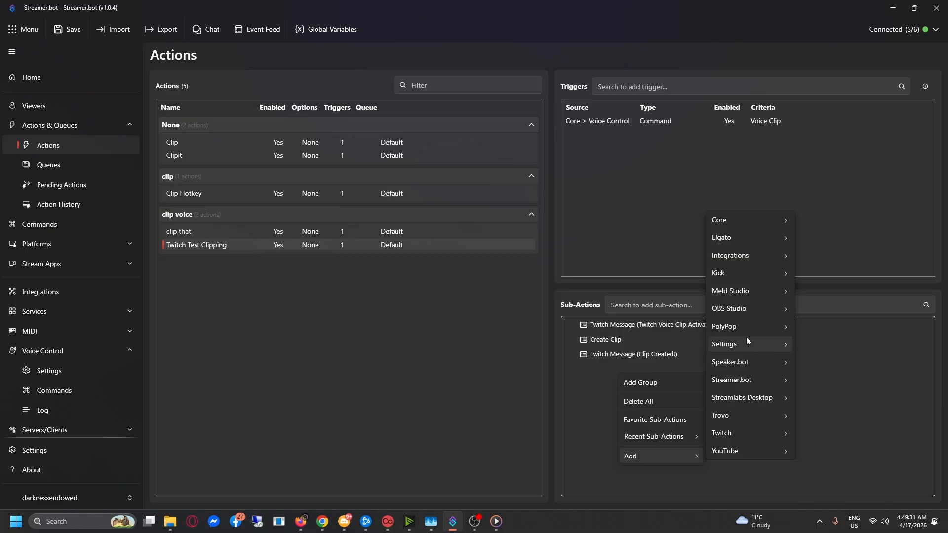
pyautogui.moveTo(765, 432)
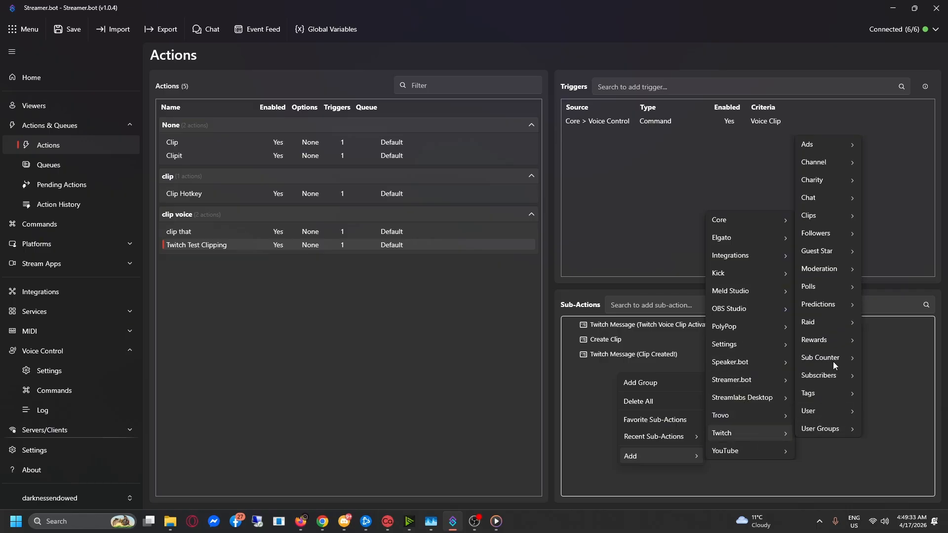
pyautogui.moveTo(833, 341)
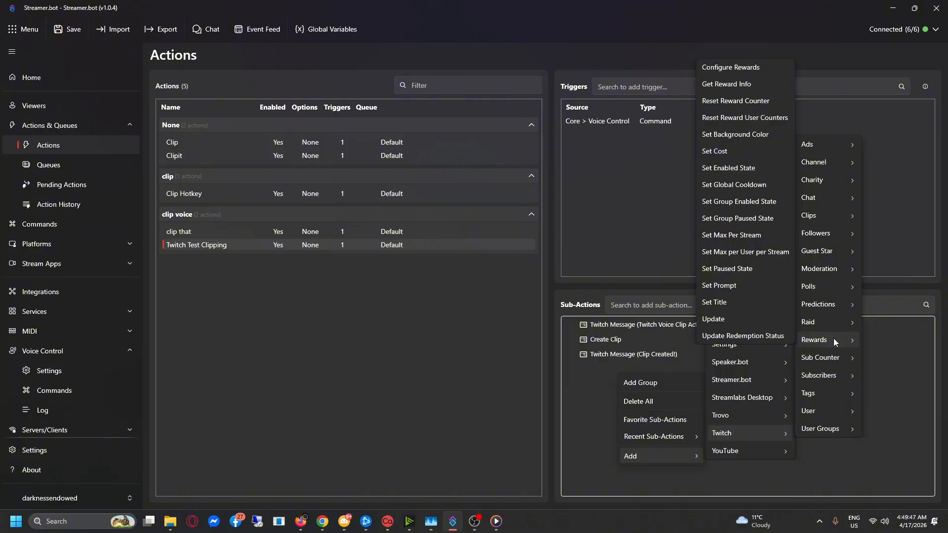
pyautogui.moveTo(834, 324)
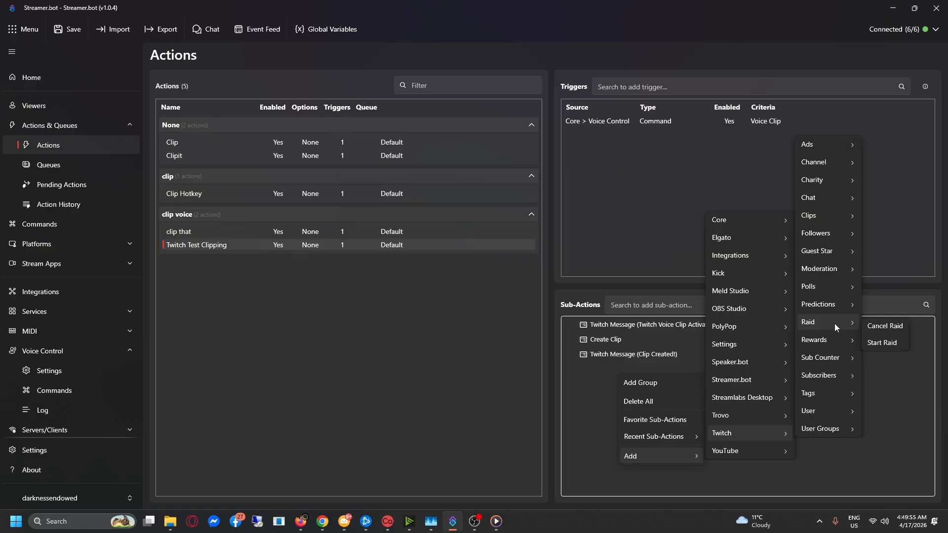
pyautogui.moveTo(827, 305)
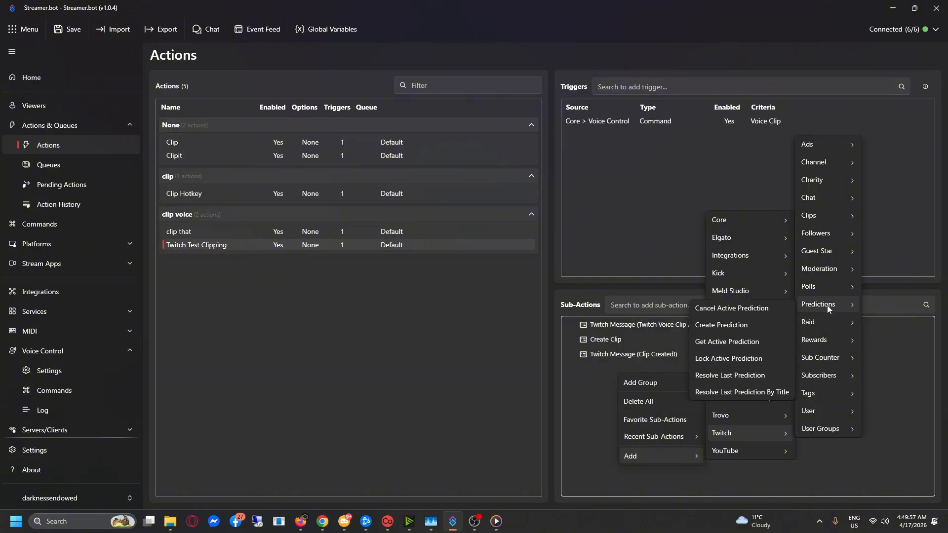
pyautogui.moveTo(828, 268)
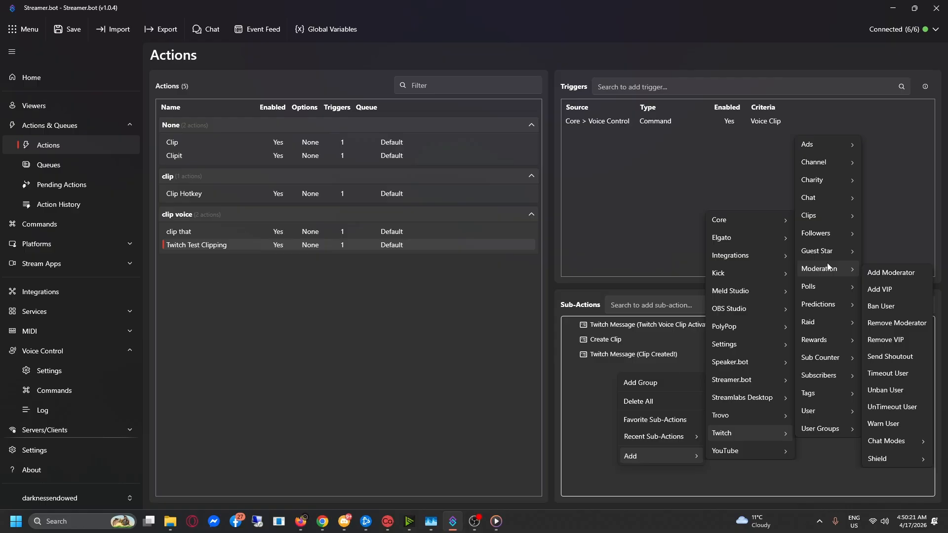
pyautogui.click(680, 214)
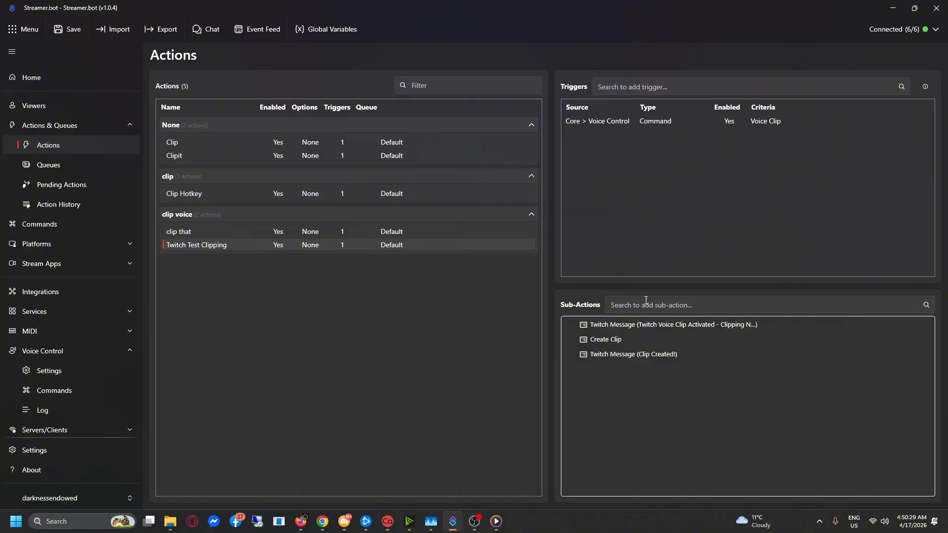
pyautogui.click(474, 522)
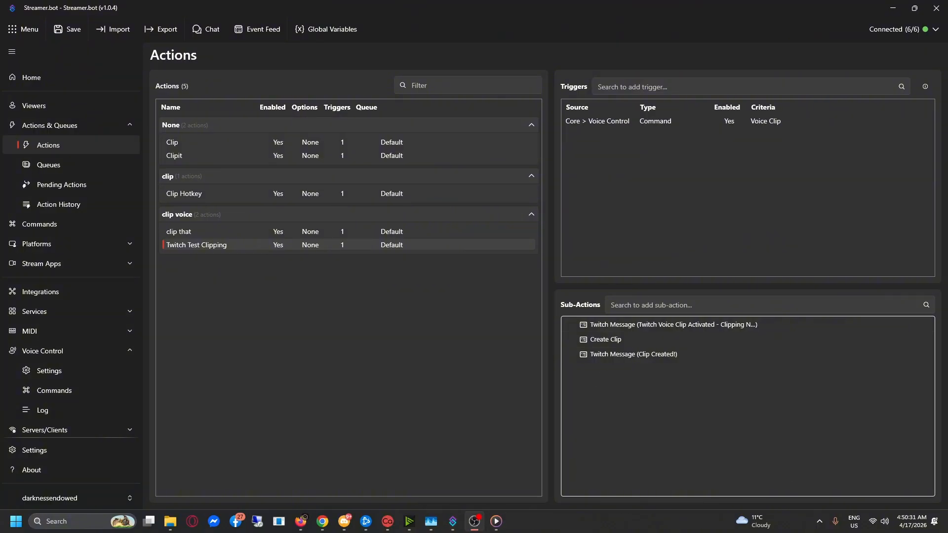